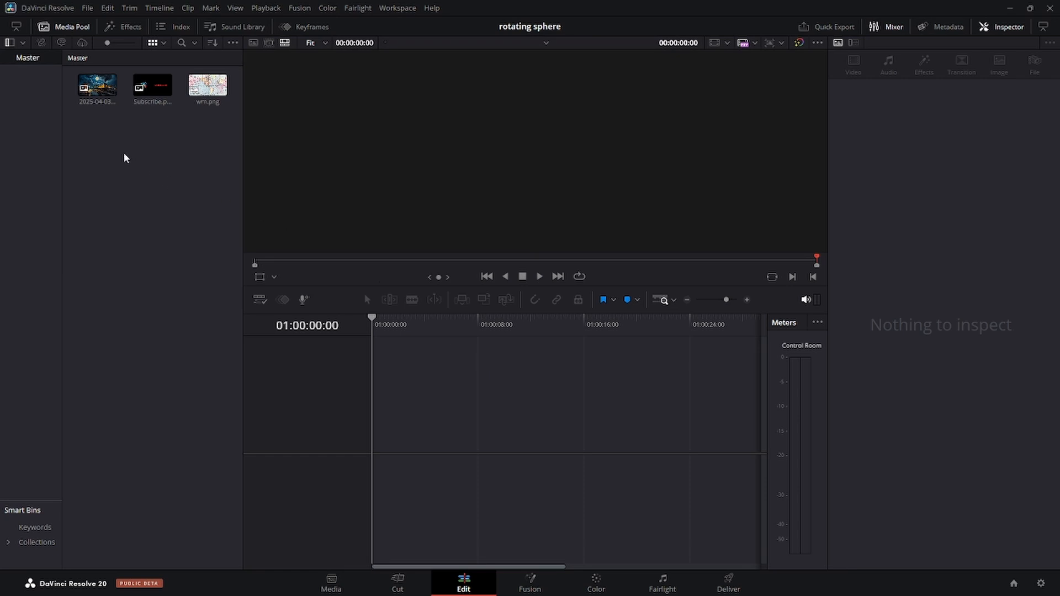
Step: Review the One-Sixteenth proxy and optimized media resolution options in the project settings, and leave without saving
{"action": "left_click", "coordinate": [87, 8]}
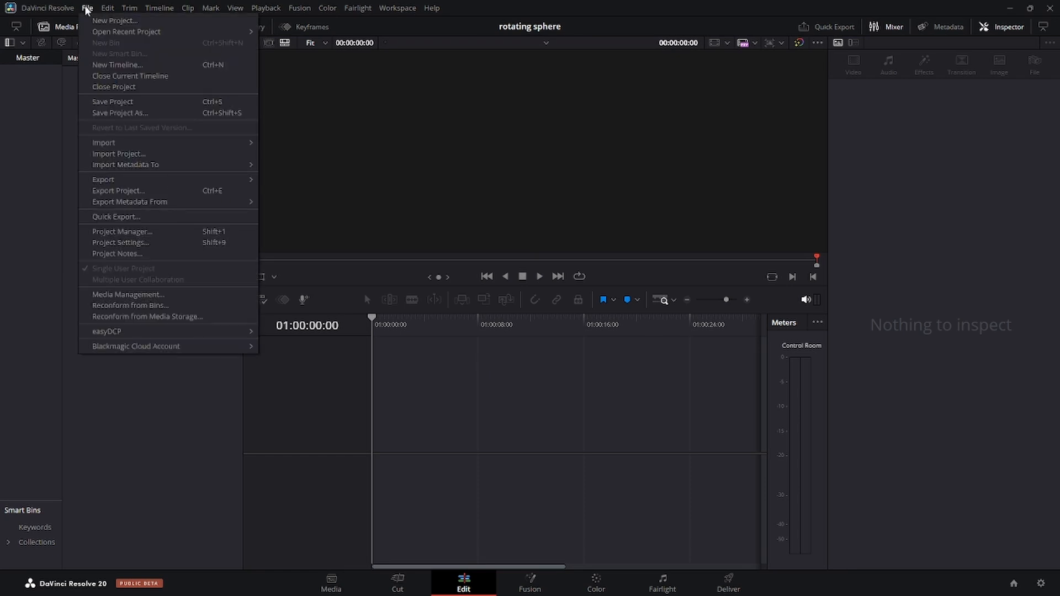
{"action": "left_click", "coordinate": [142, 243]}
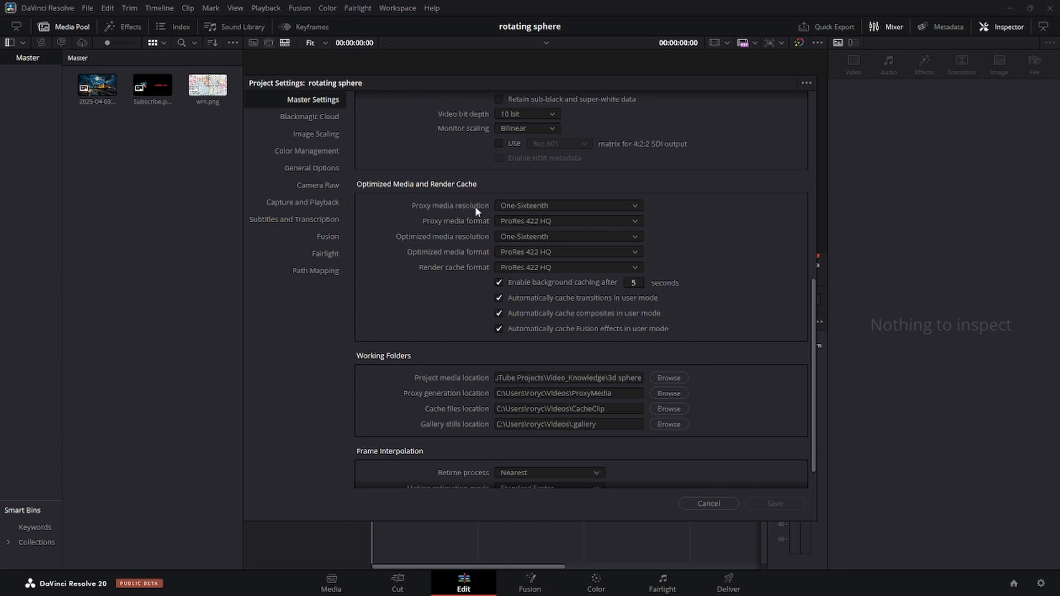
{"action": "left_click", "coordinate": [514, 206]}
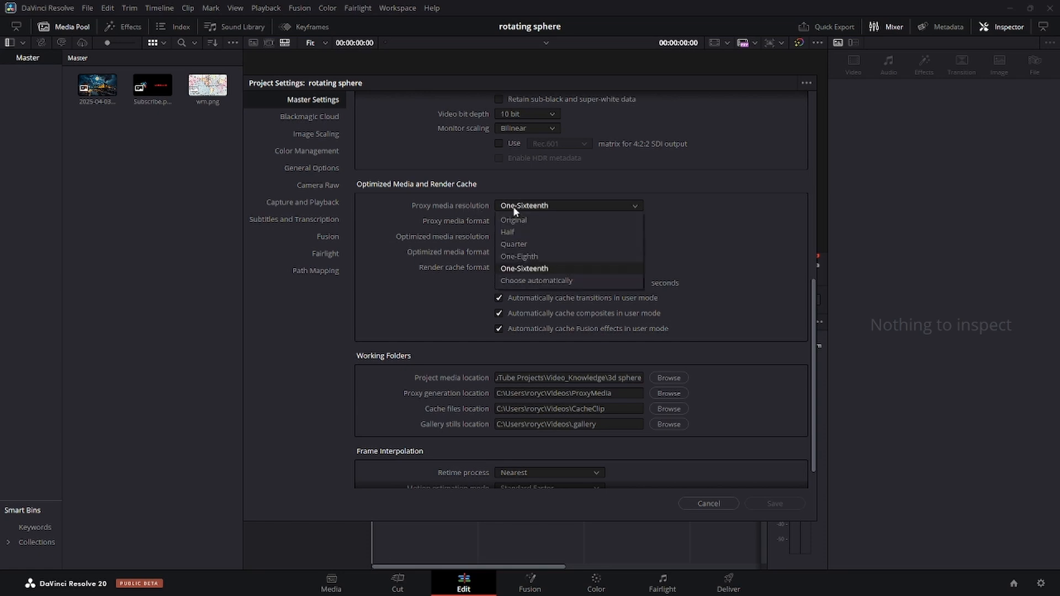
{"action": "left_click", "coordinate": [538, 267]}
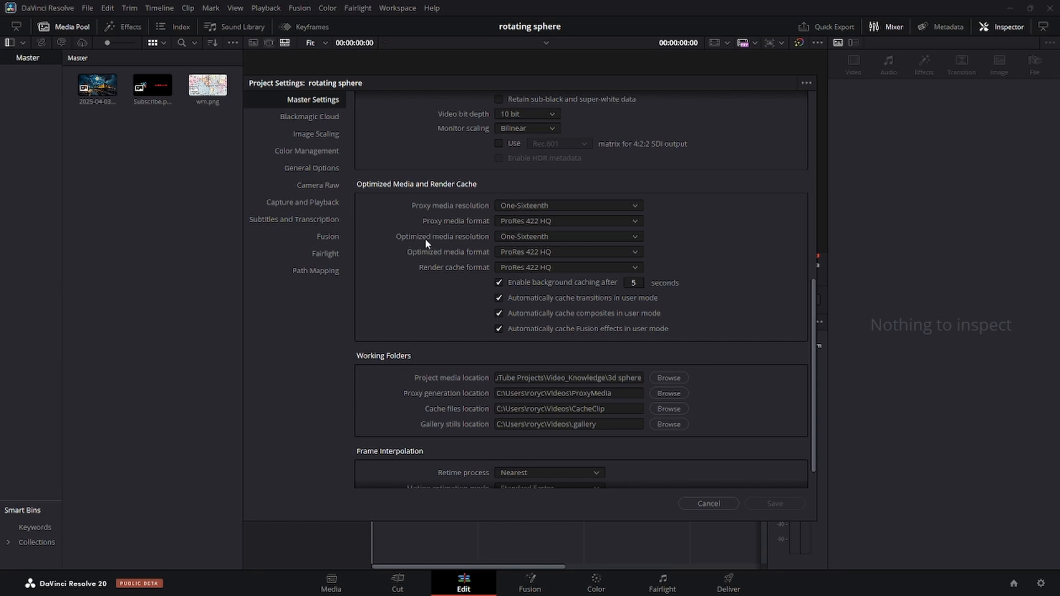
{"action": "left_click", "coordinate": [519, 237]}
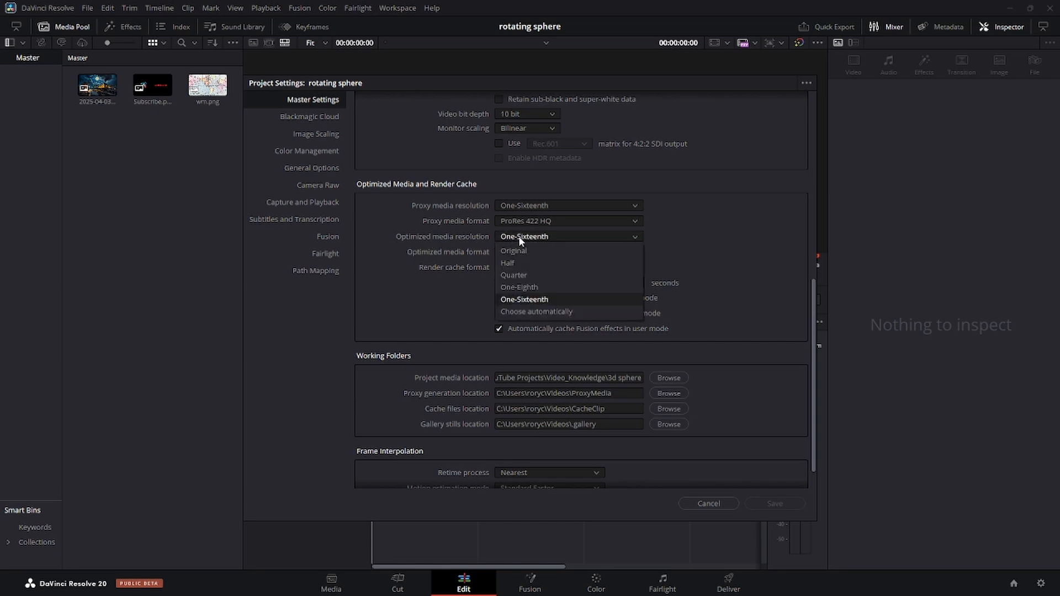
{"action": "left_click", "coordinate": [525, 297]}
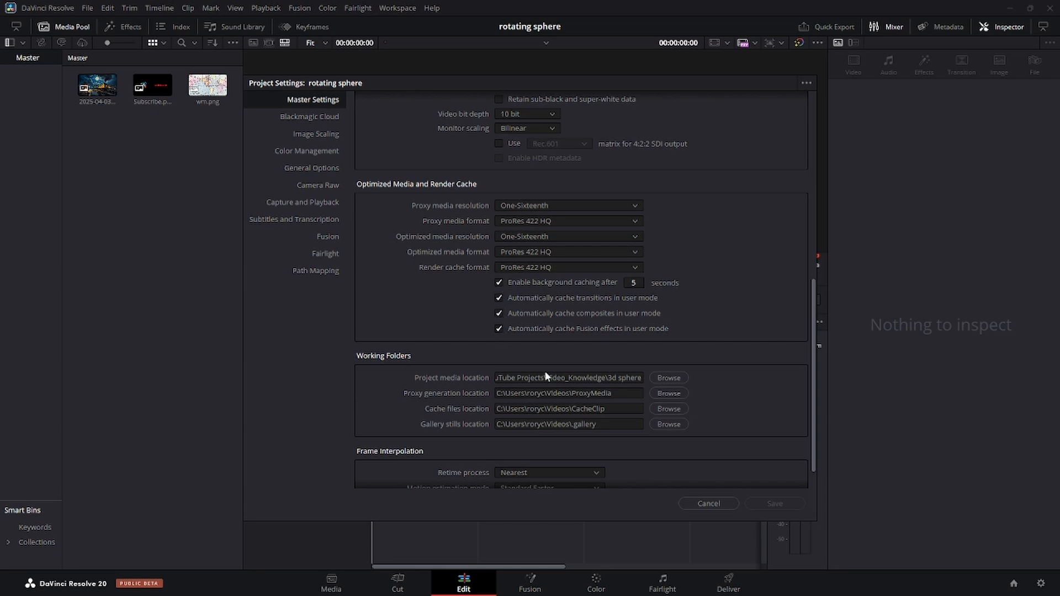
{"action": "left_click", "coordinate": [709, 503]}
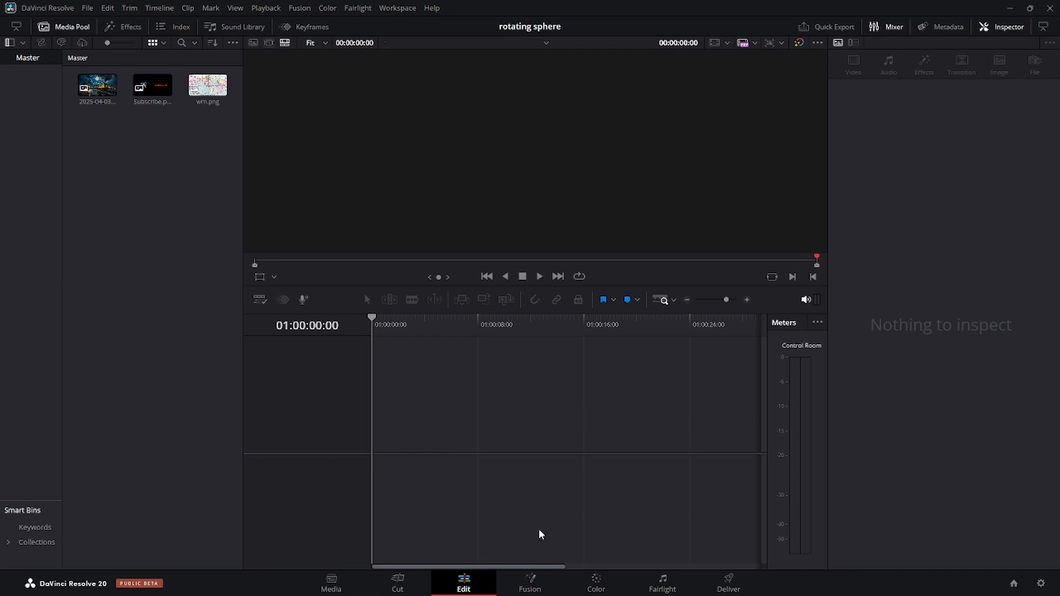
Step: Switch to the Fusion page, add a Shape 3D node, and space it well apart from the MediaOut1 node
{"action": "left_click", "coordinate": [530, 577]}
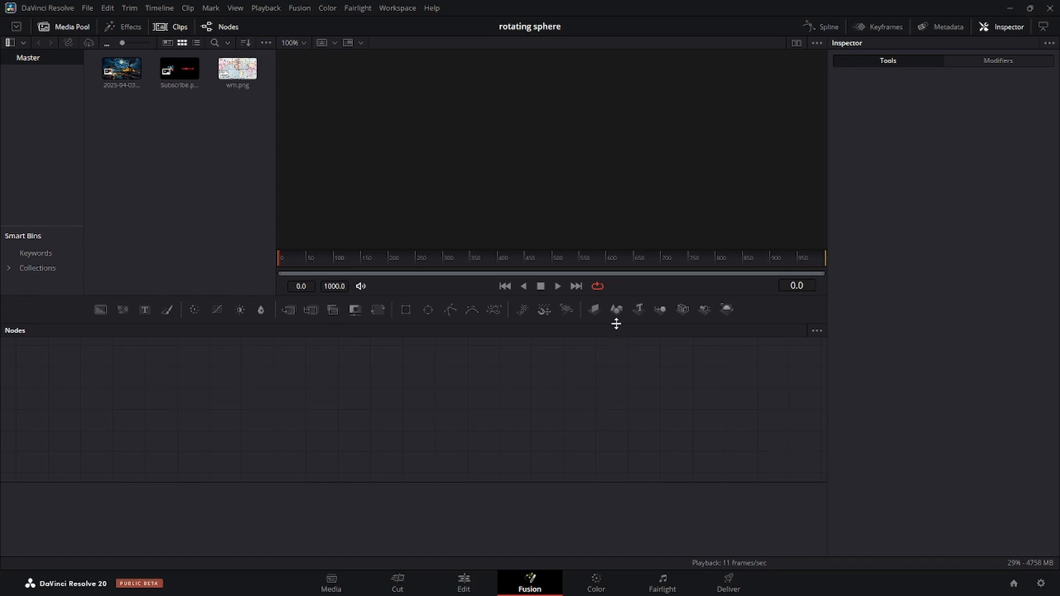
{"action": "left_click_drag", "start_coordinate": [617, 312], "coordinate": [525, 383]}
{"action": "left_click_drag", "start_coordinate": [398, 409], "coordinate": [399, 409]}
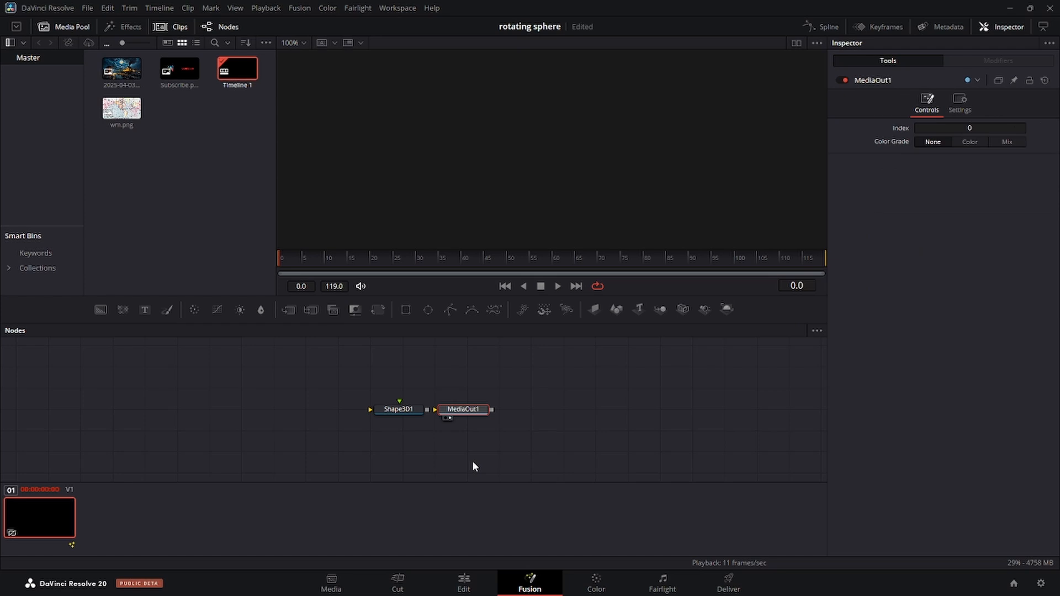
{"action": "left_click_drag", "start_coordinate": [466, 412], "coordinate": [698, 412]}
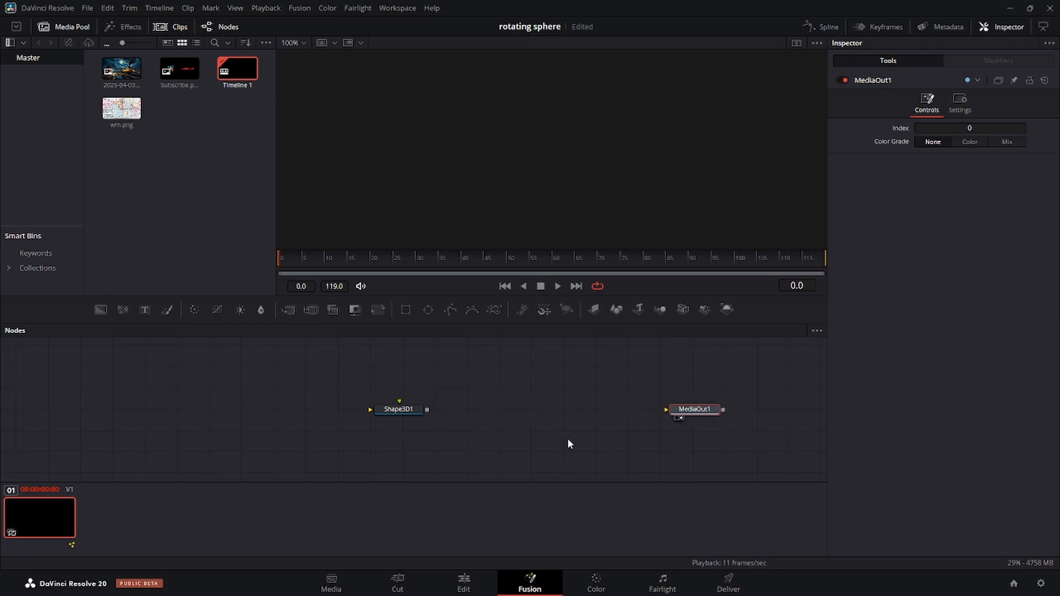
{"action": "left_click_drag", "start_coordinate": [405, 409], "coordinate": [464, 412]}
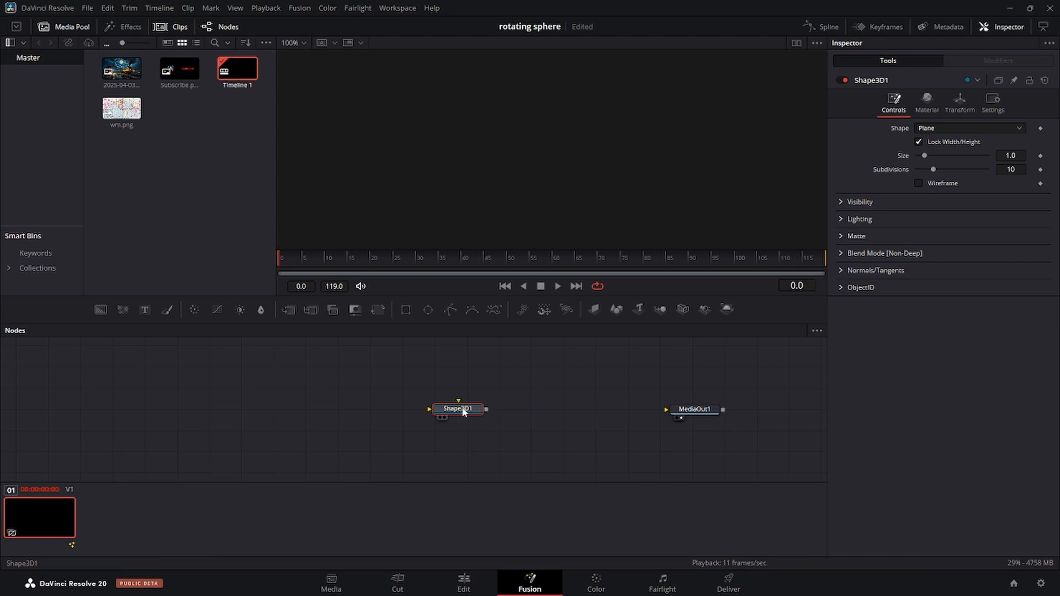
Step: Add a Renderer 3D node after Shape3D1 and connect its output to MediaOut1
{"action": "left_click", "coordinate": [726, 309]}
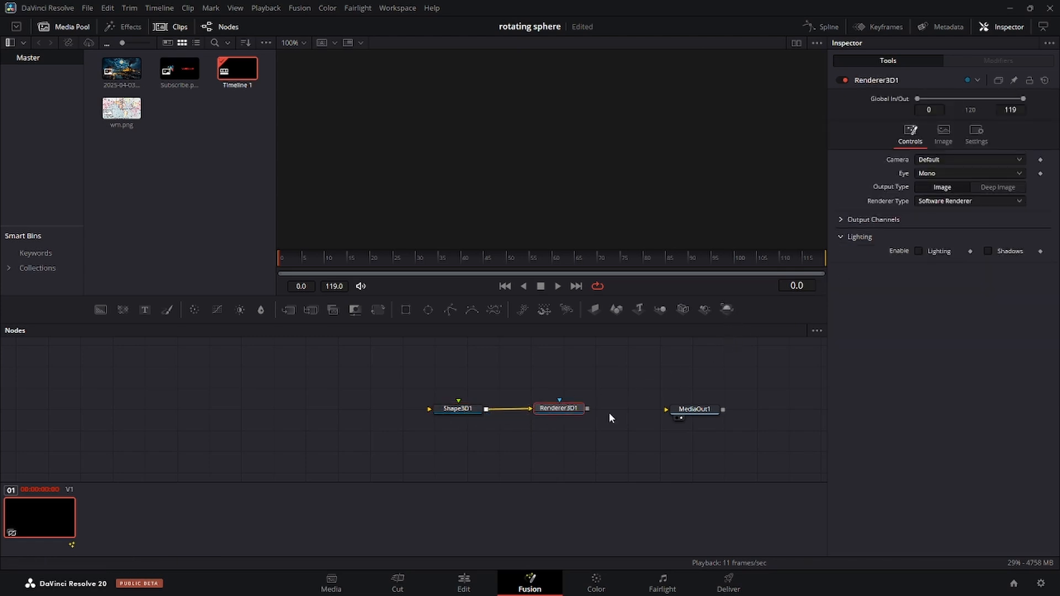
{"action": "left_click_drag", "start_coordinate": [587, 409], "coordinate": [683, 409]}
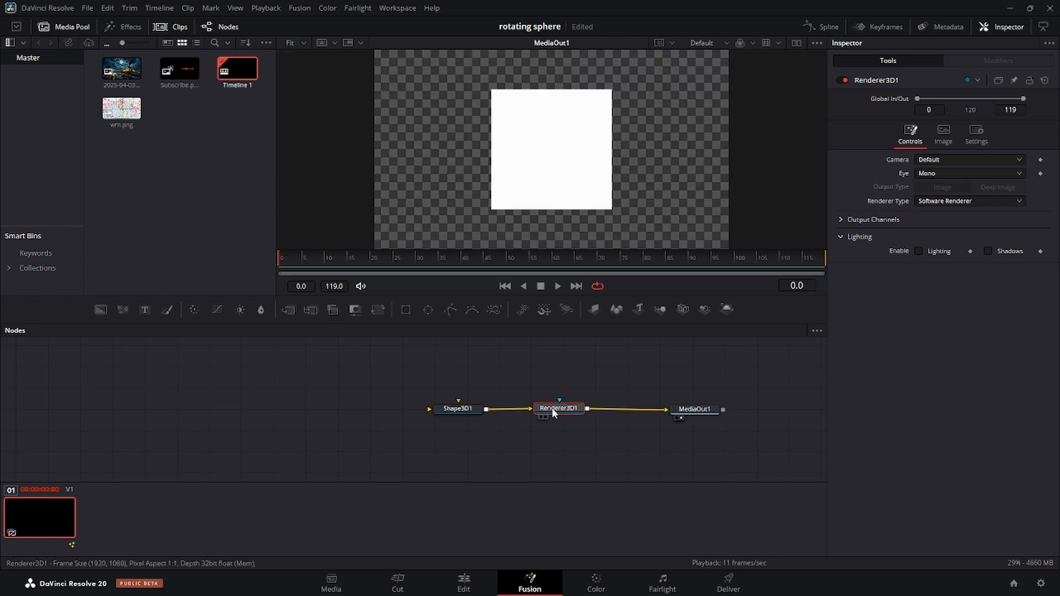
{"action": "left_click_drag", "start_coordinate": [552, 407], "coordinate": [553, 411]}
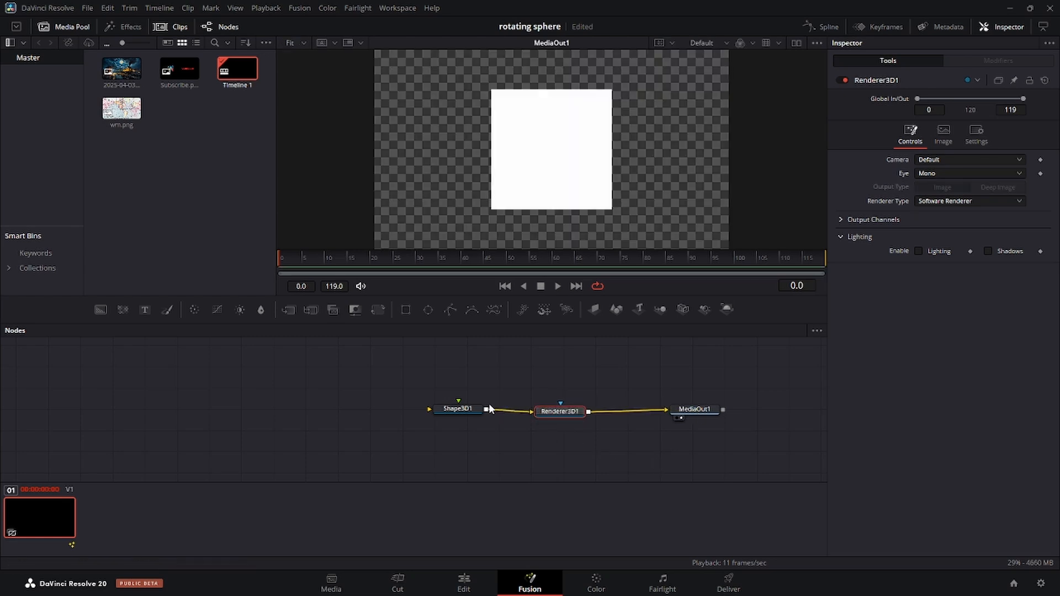
Step: Line up the Shape3D1 node with the renderer and change its shape to Sphere
{"action": "left_click_drag", "start_coordinate": [470, 407], "coordinate": [469, 416]}
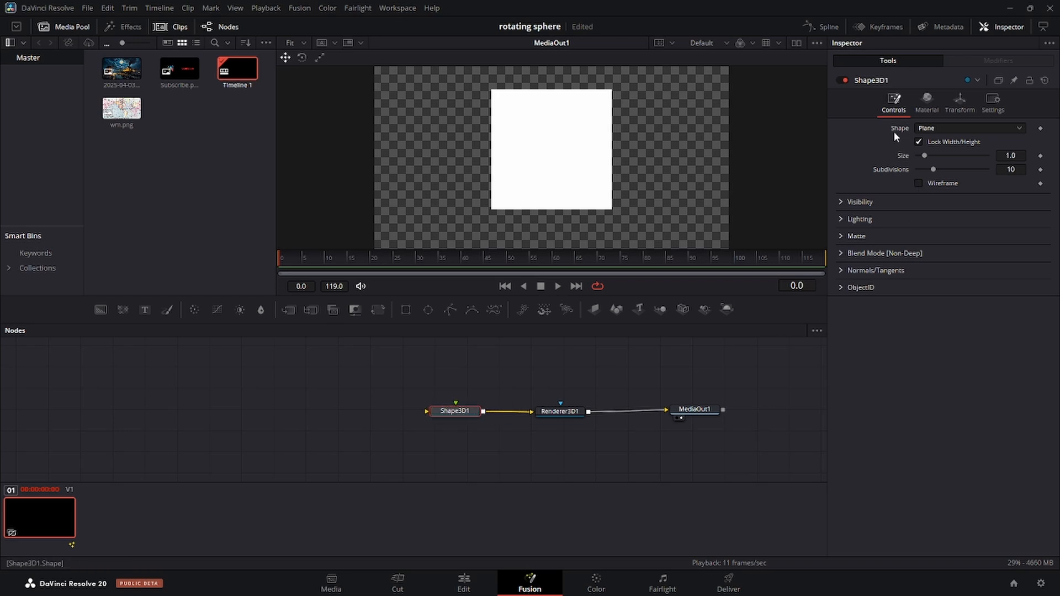
{"action": "left_click", "coordinate": [938, 128]}
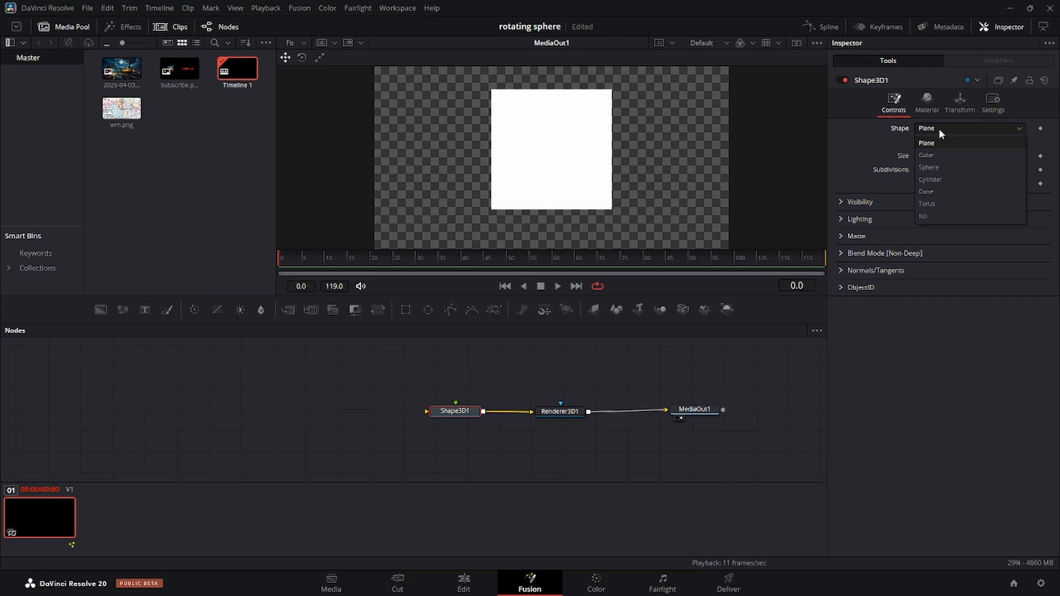
{"action": "left_click", "coordinate": [942, 167]}
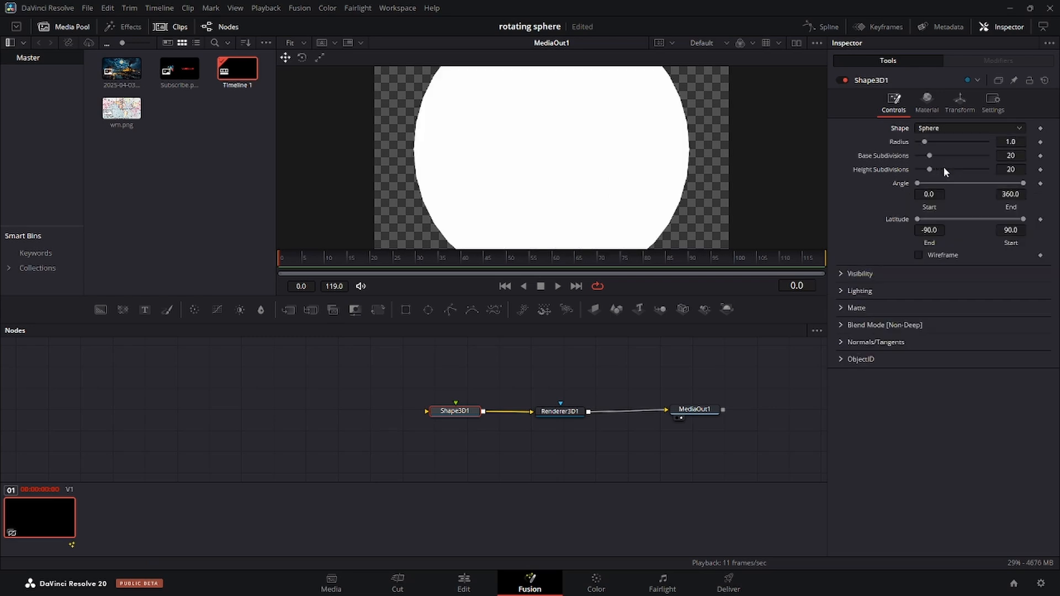
Step: Enable dual viewers at about equal widths and show Shape3D1 in the empty one
{"action": "left_click", "coordinate": [796, 43]}
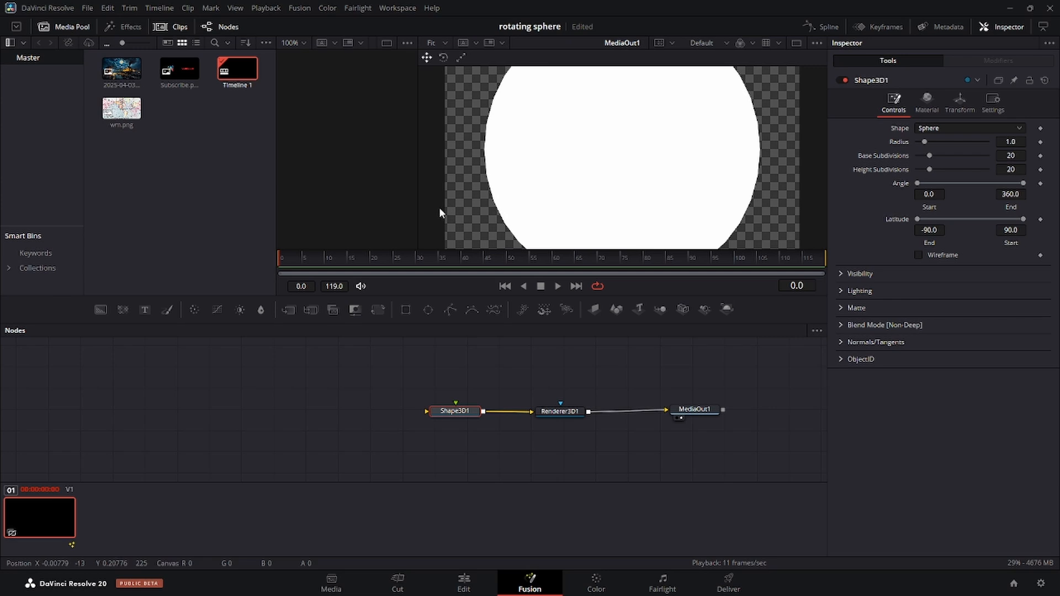
{"action": "left_click_drag", "start_coordinate": [417, 211], "coordinate": [546, 199]}
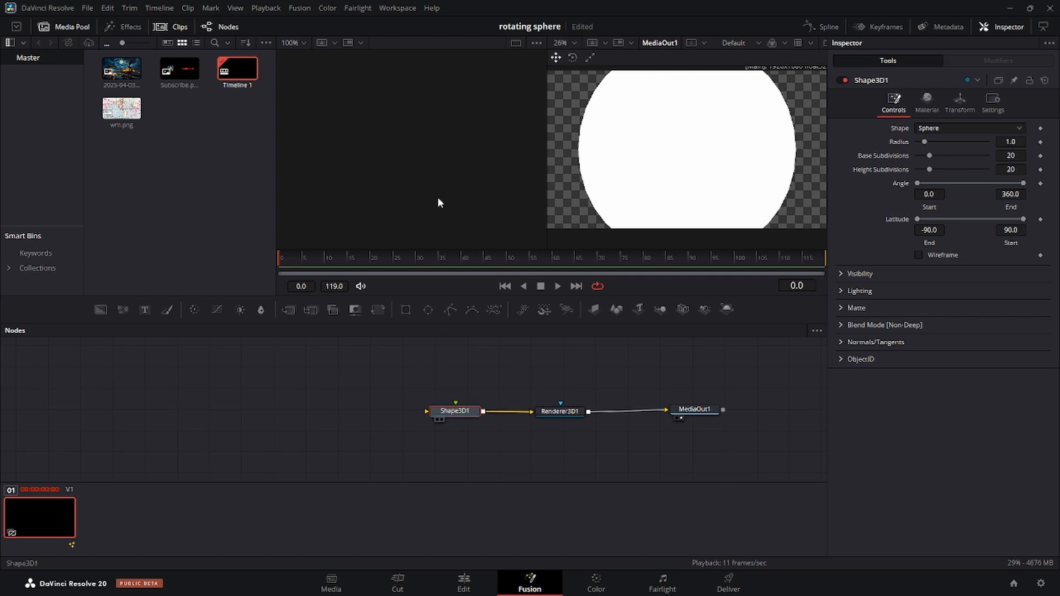
{"action": "key", "text": "1"}
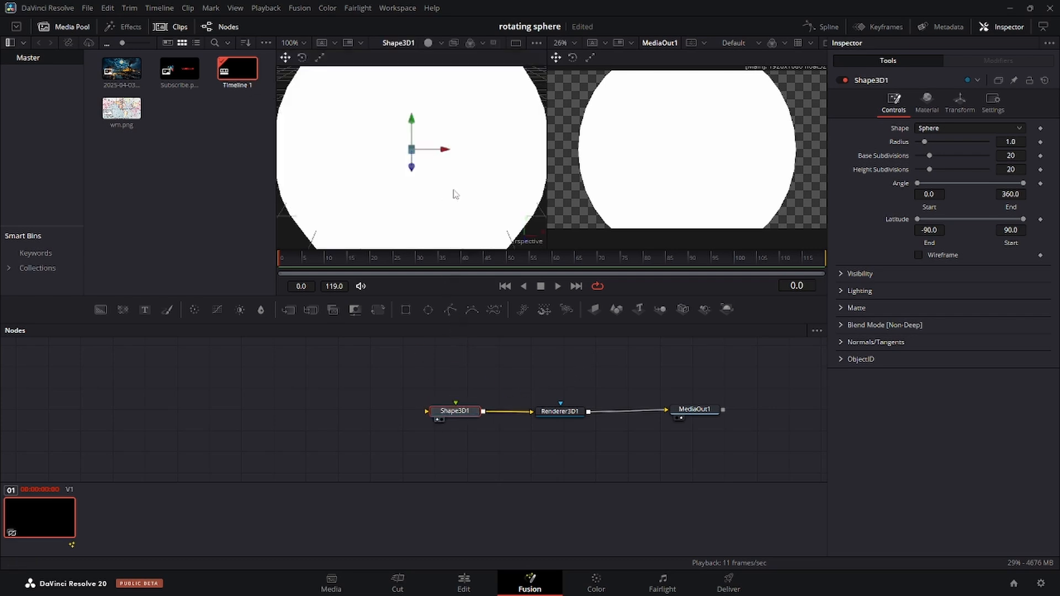
Step: Move the sphere to about 0.013 in X and 0.163 in Z, and scale it uniformly to about 0.513
{"action": "left_click_drag", "start_coordinate": [411, 171], "coordinate": [444, 162]}
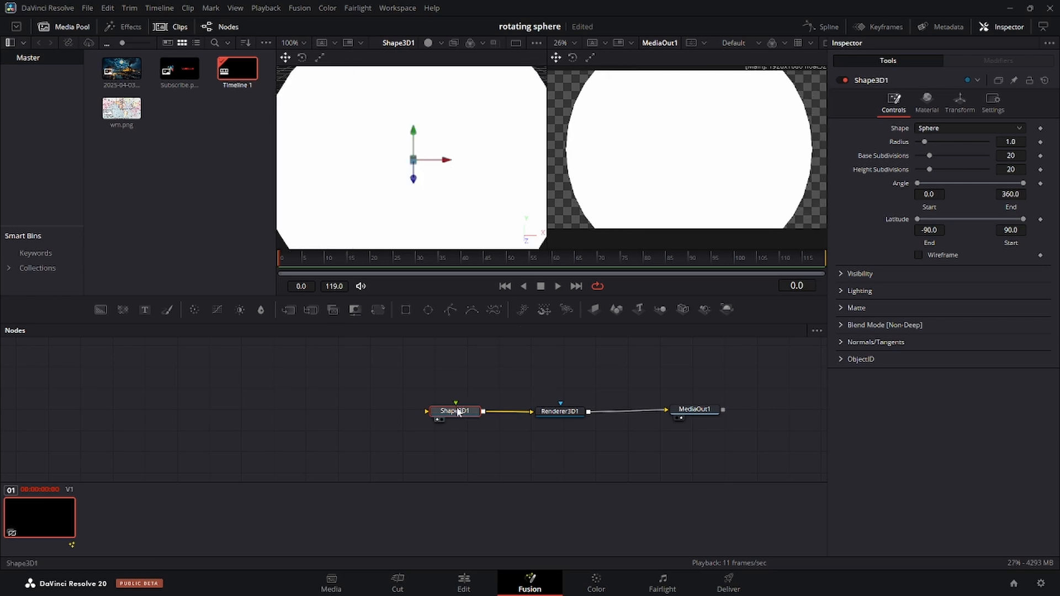
{"action": "left_click", "coordinate": [960, 100]}
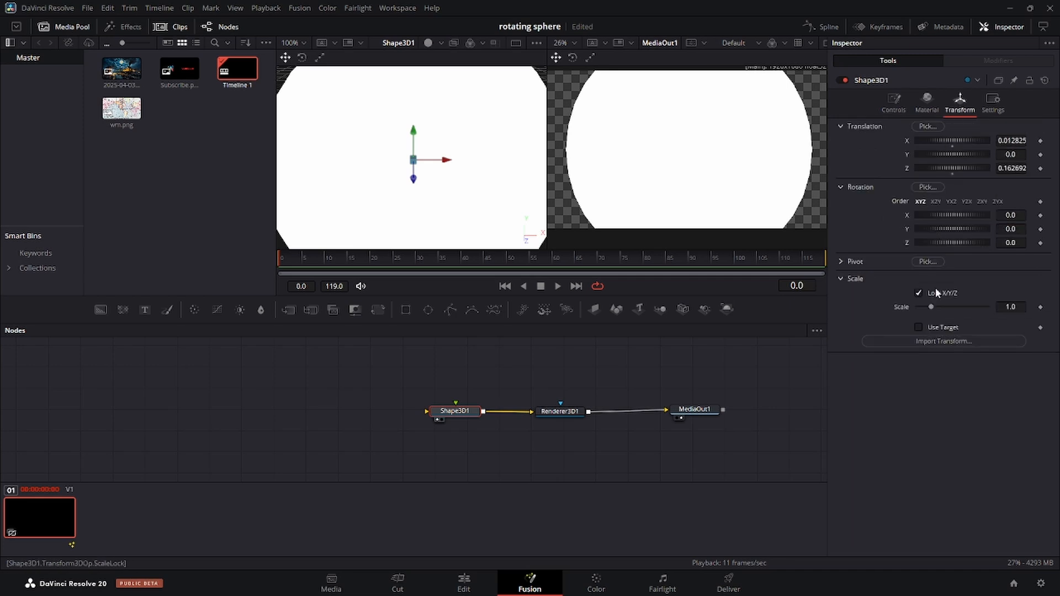
{"action": "left_click_drag", "start_coordinate": [931, 307], "coordinate": [923, 307]}
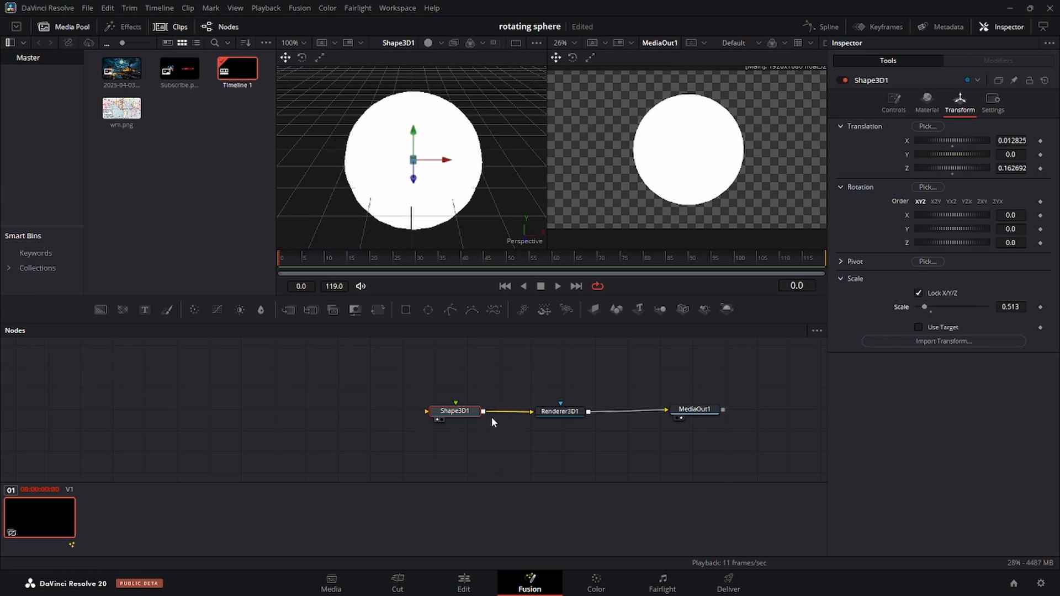
Step: Make room before Shape3D1, add the wm.png map image to the composition, and connect it to Shape3D1 as the sphere's texture
{"action": "left_click_drag", "start_coordinate": [468, 413], "coordinate": [449, 411]}
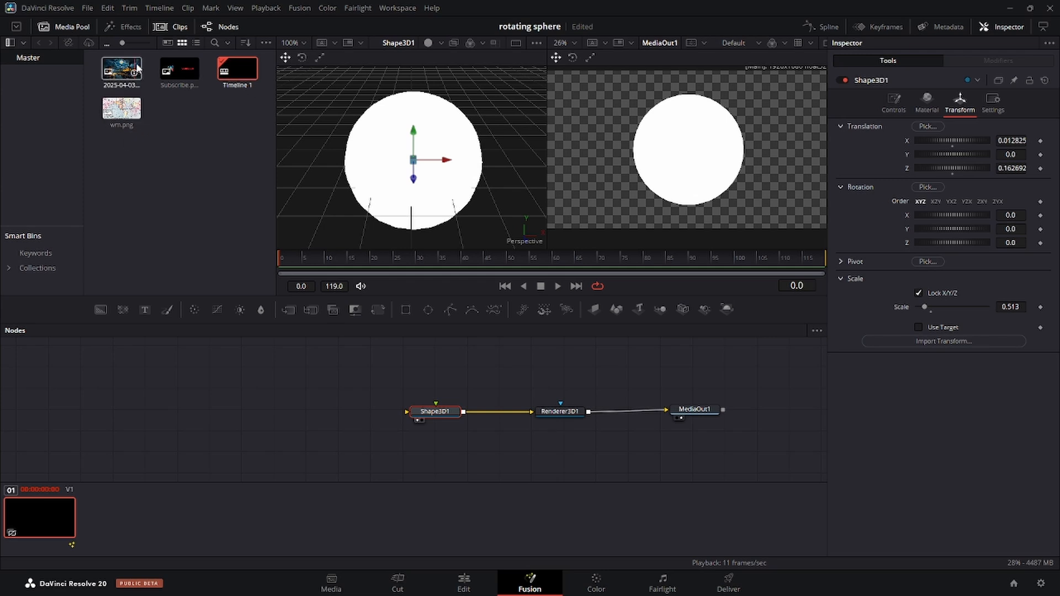
{"action": "left_click_drag", "start_coordinate": [126, 118], "coordinate": [410, 185]}
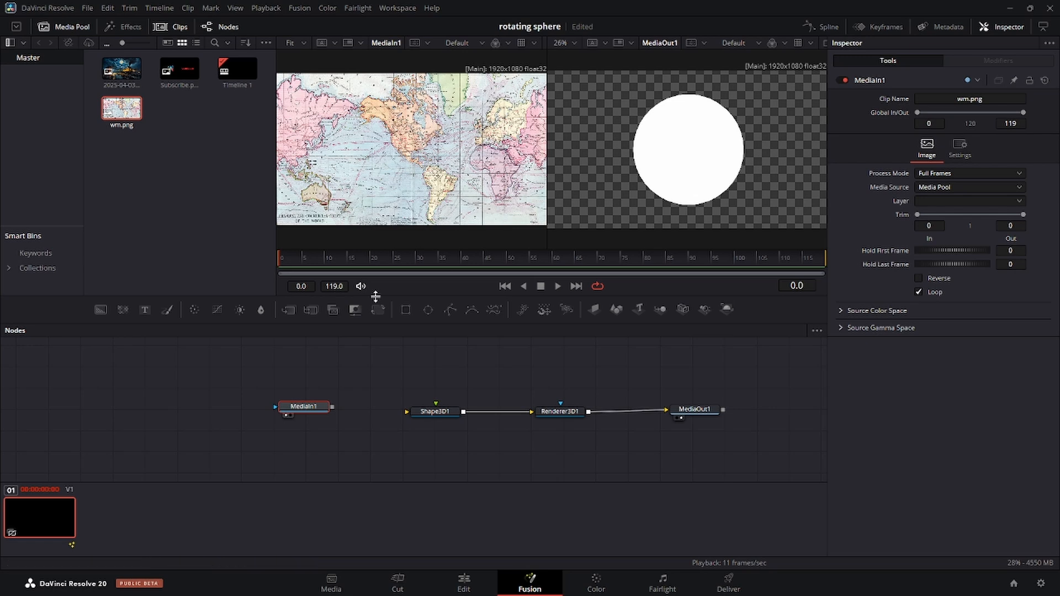
{"action": "left_click_drag", "start_coordinate": [331, 407], "coordinate": [422, 416]}
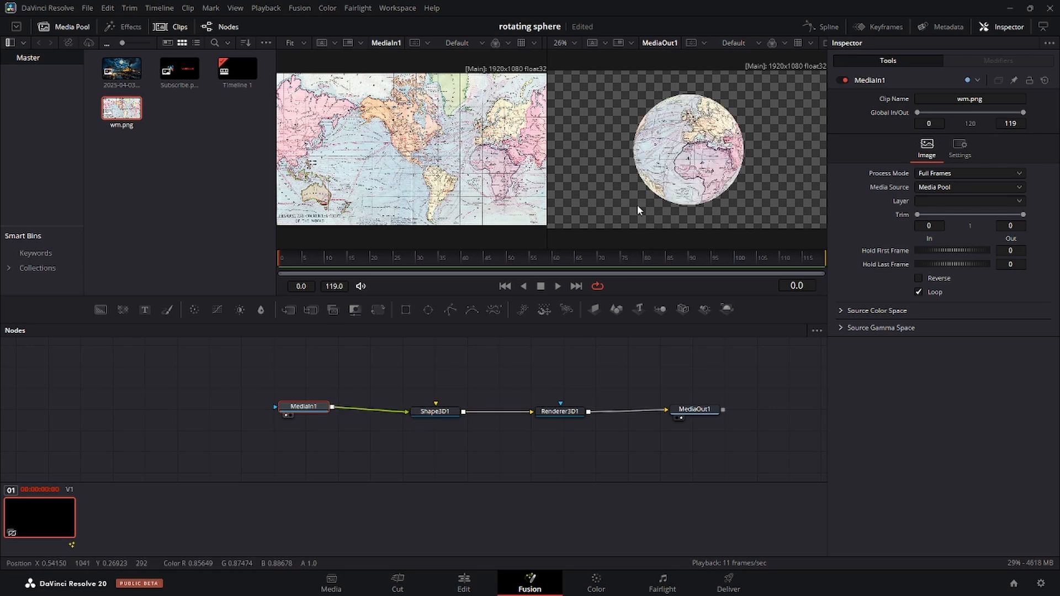
Step: Rotate the textured sphere to 420 degrees in Y and show Shape3D1 in the viewer instead of the map image
{"action": "left_click", "coordinate": [433, 412]}
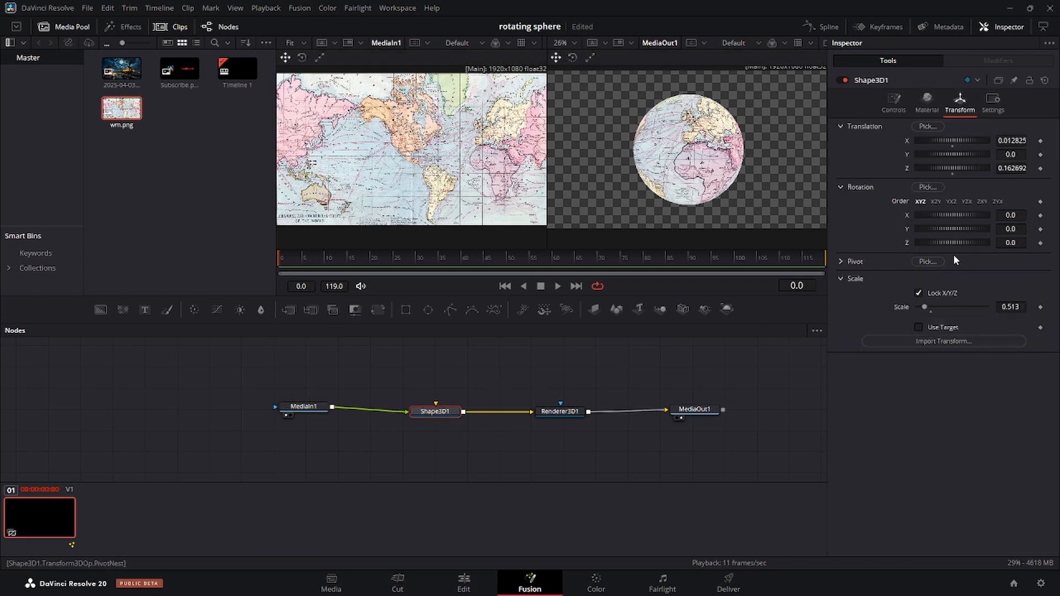
{"action": "left_click_drag", "start_coordinate": [918, 226], "coordinate": [1007, 227]}
{"action": "left_click_drag", "start_coordinate": [434, 411], "coordinate": [442, 230]}
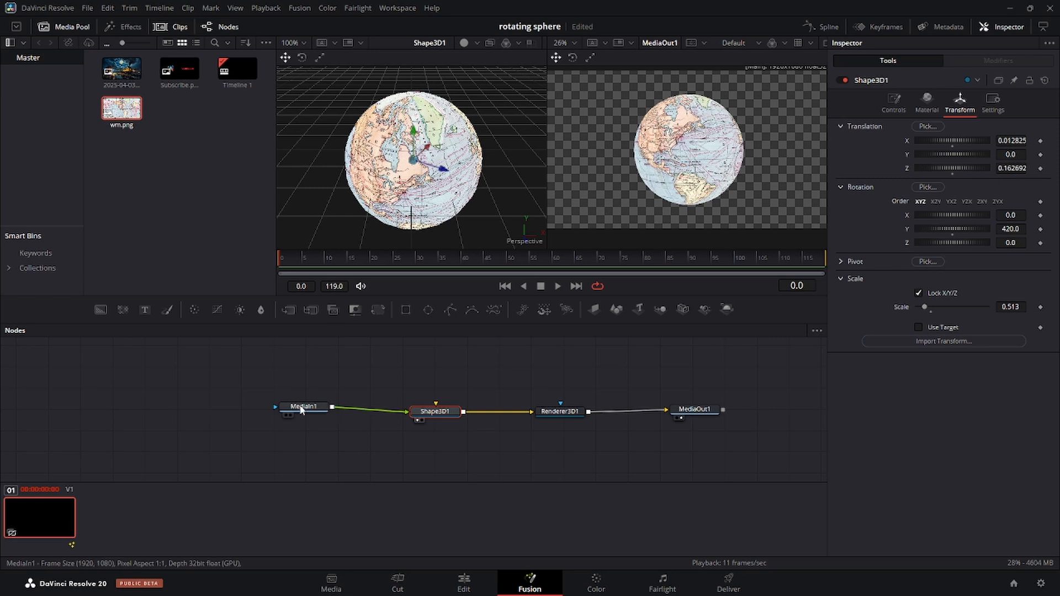
Step: Reset the sphere's Y rotation to 0 and keyframe it at frame 0
{"action": "left_click_drag", "start_coordinate": [309, 407], "coordinate": [326, 412]}
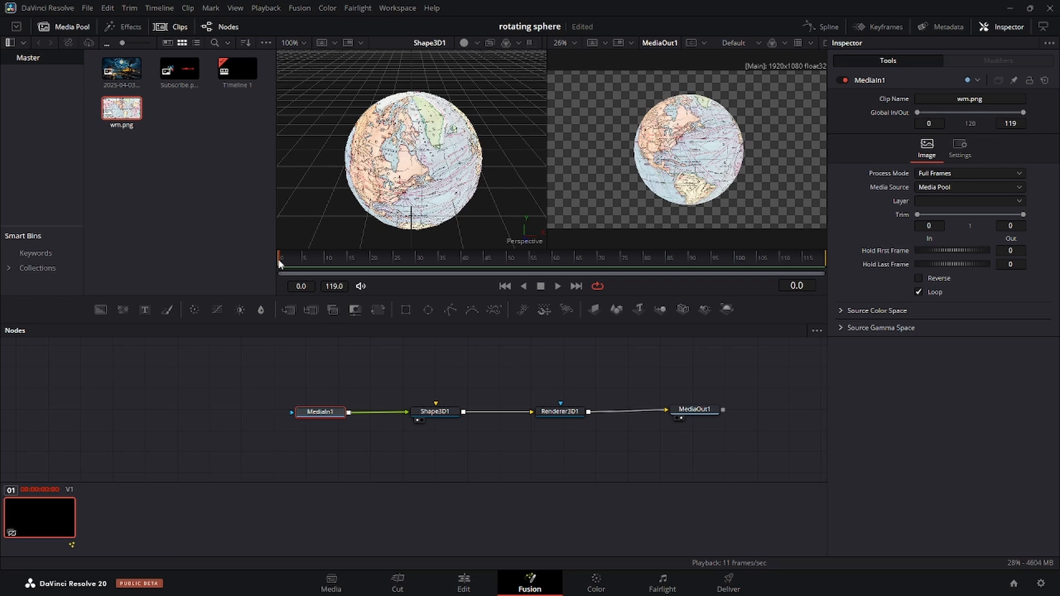
{"action": "mouse_move", "coordinate": [279, 259]}
{"action": "left_mouse_down"}
{"action": "mouse_move", "coordinate": [419, 256]}
{"action": "mouse_move", "coordinate": [266, 264]}
{"action": "left_mouse_up"}
{"action": "left_click", "coordinate": [436, 412]}
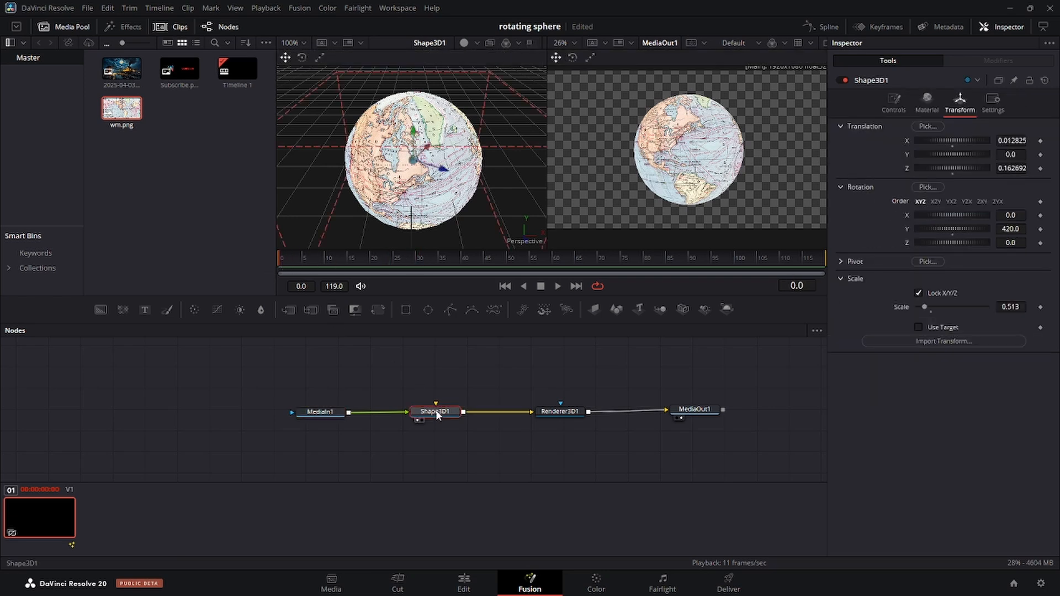
{"action": "double_click", "coordinate": [909, 232]}
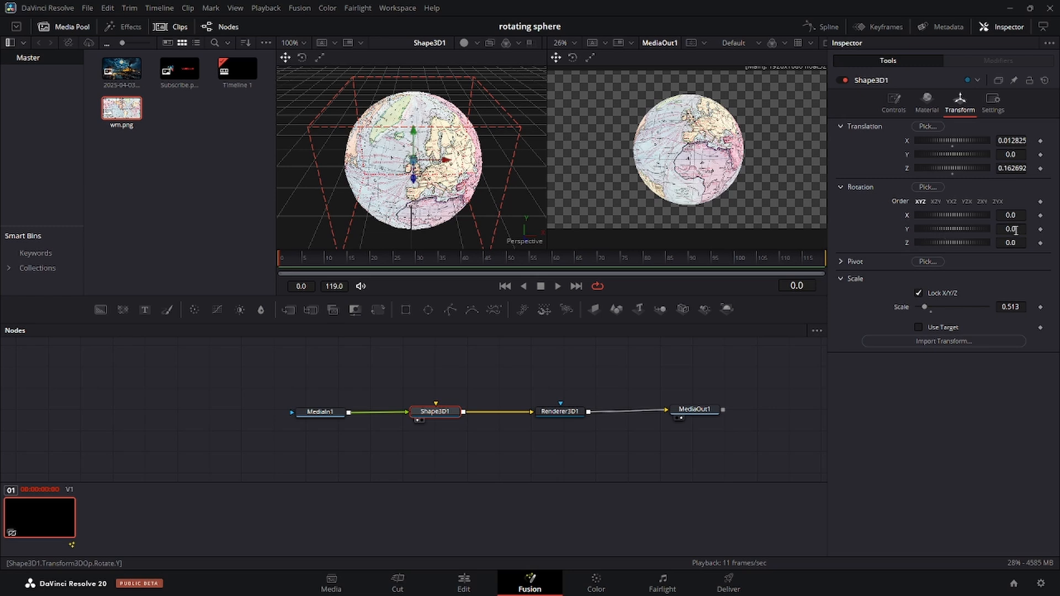
{"action": "left_click", "coordinate": [1040, 229]}
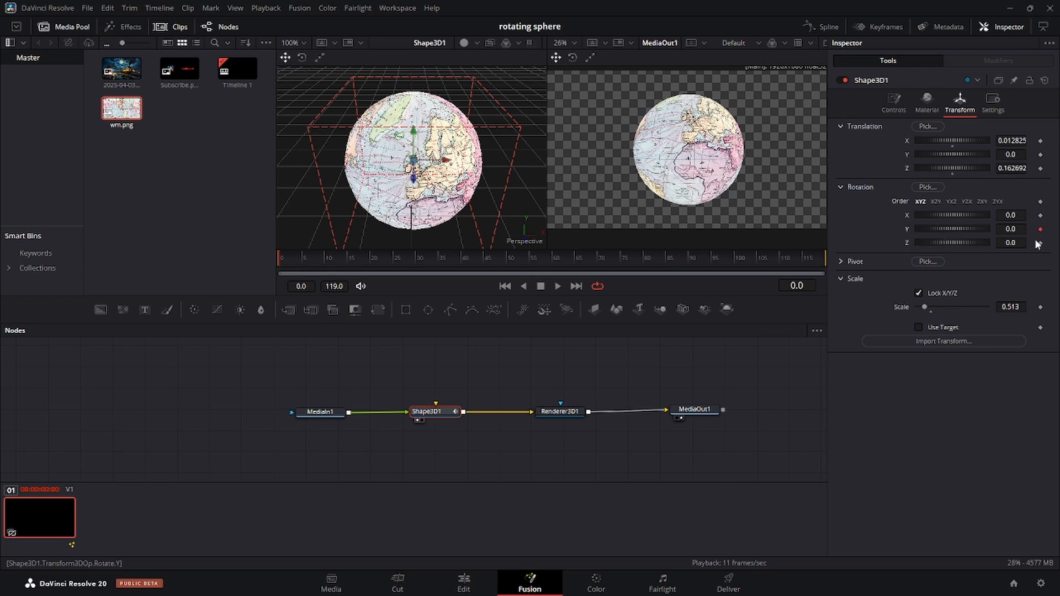
Step: Set the sphere's Y rotation to 360 degrees at frame 50 and return the playhead to frame 0
{"action": "left_click", "coordinate": [508, 262]}
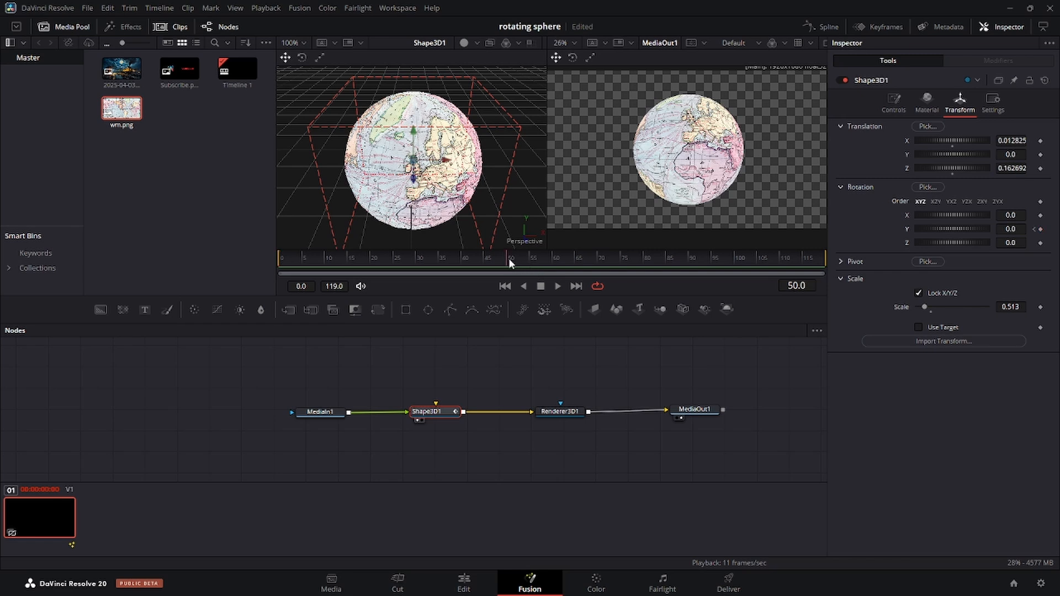
{"action": "left_click", "coordinate": [1012, 229]}
{"action": "type", "text": "360"}
{"action": "key", "text": "Tab"}
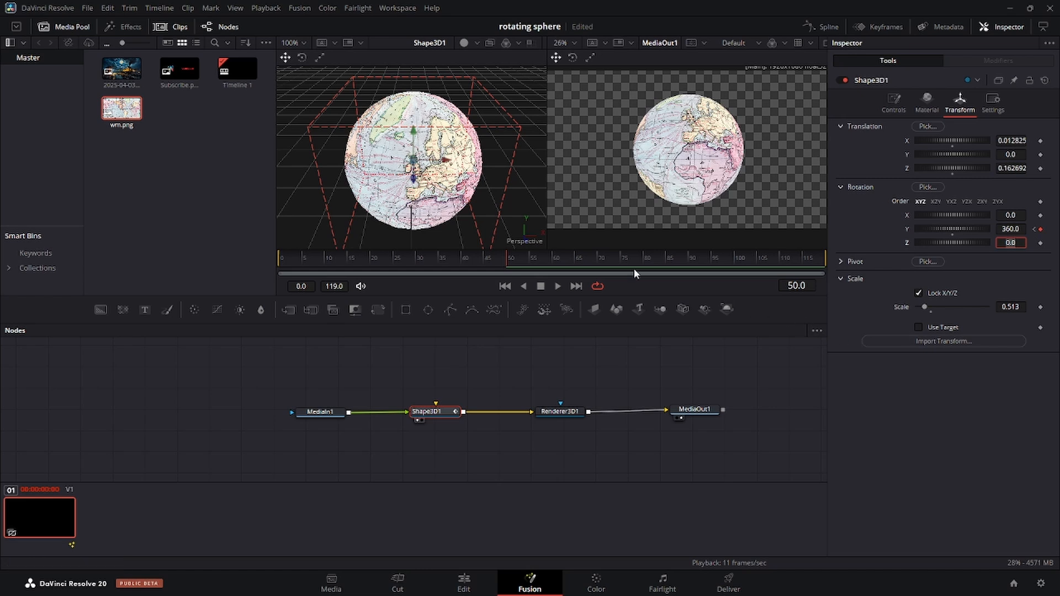
{"action": "left_click_drag", "start_coordinate": [504, 257], "coordinate": [190, 250]}
{"action": "left_click", "coordinate": [417, 420]}
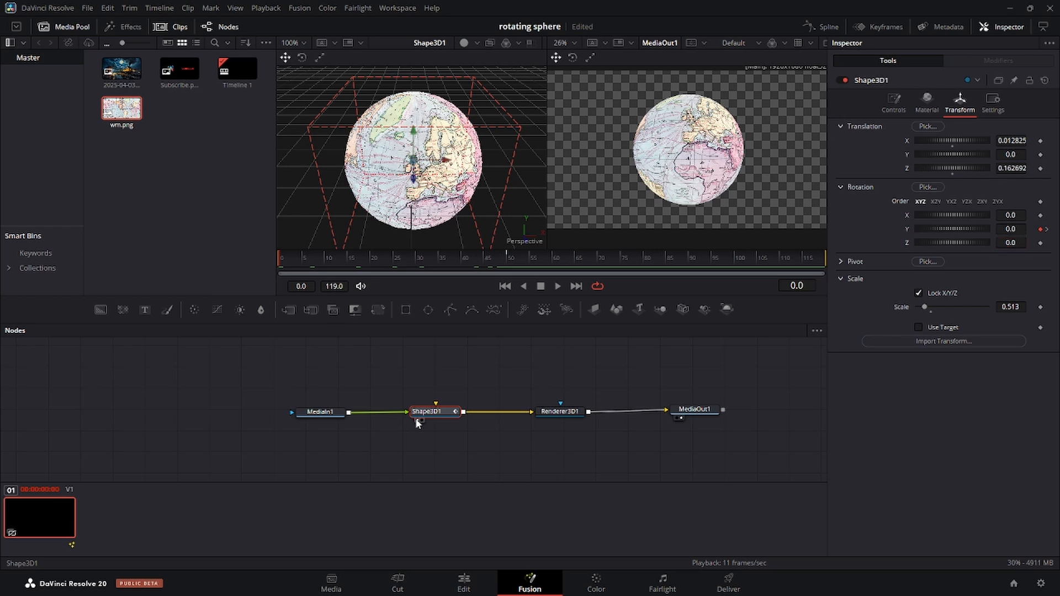
Step: Play the sphere's rotation through to preview it, stop playback, and scrub the playhead back to frame 40
{"action": "left_click", "coordinate": [558, 286]}
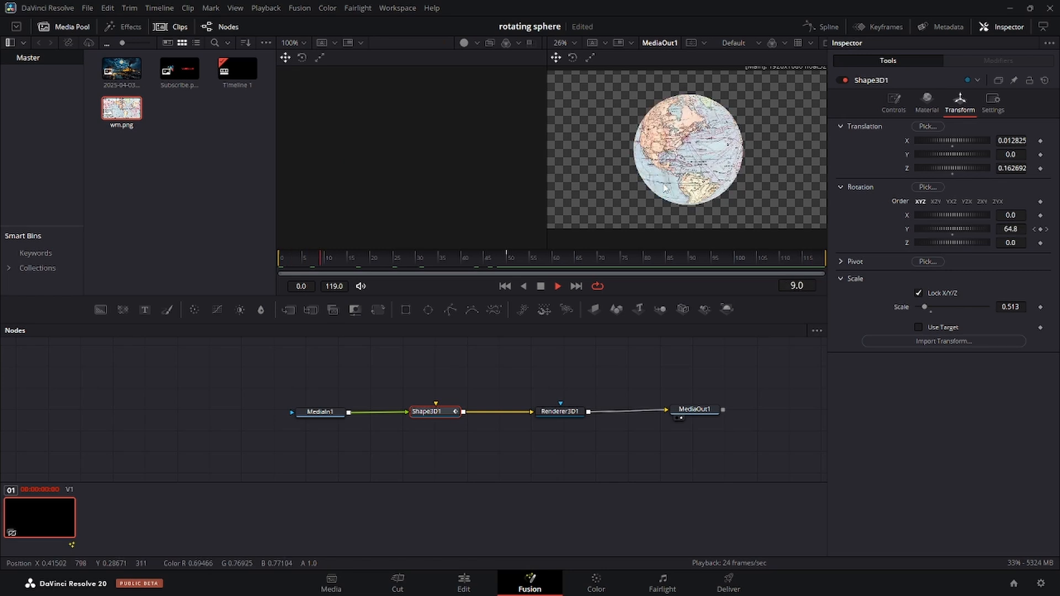
{"action": "left_click", "coordinate": [541, 286]}
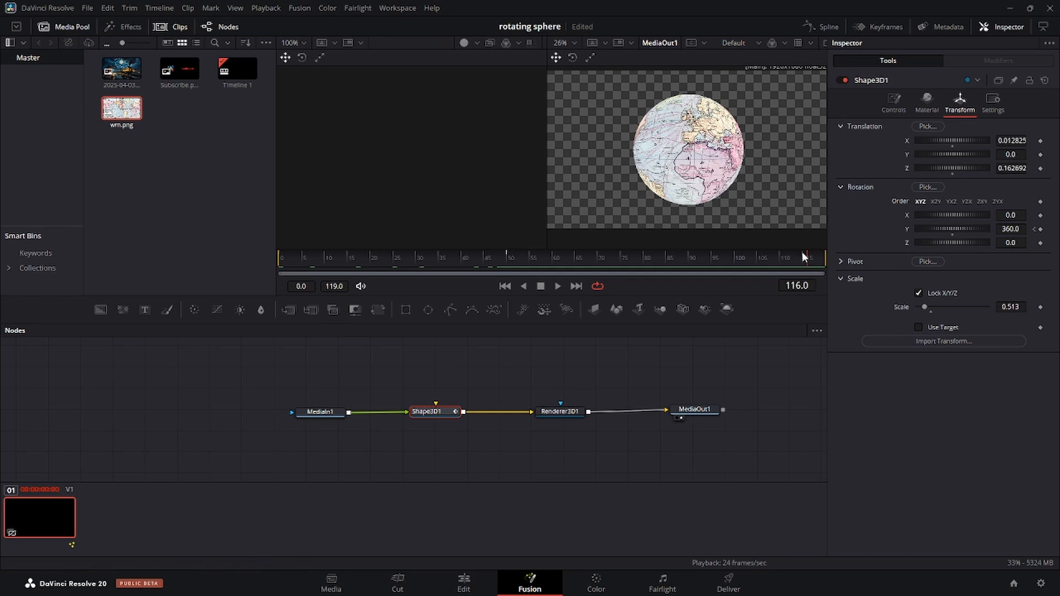
{"action": "left_click_drag", "start_coordinate": [805, 256], "coordinate": [462, 257]}
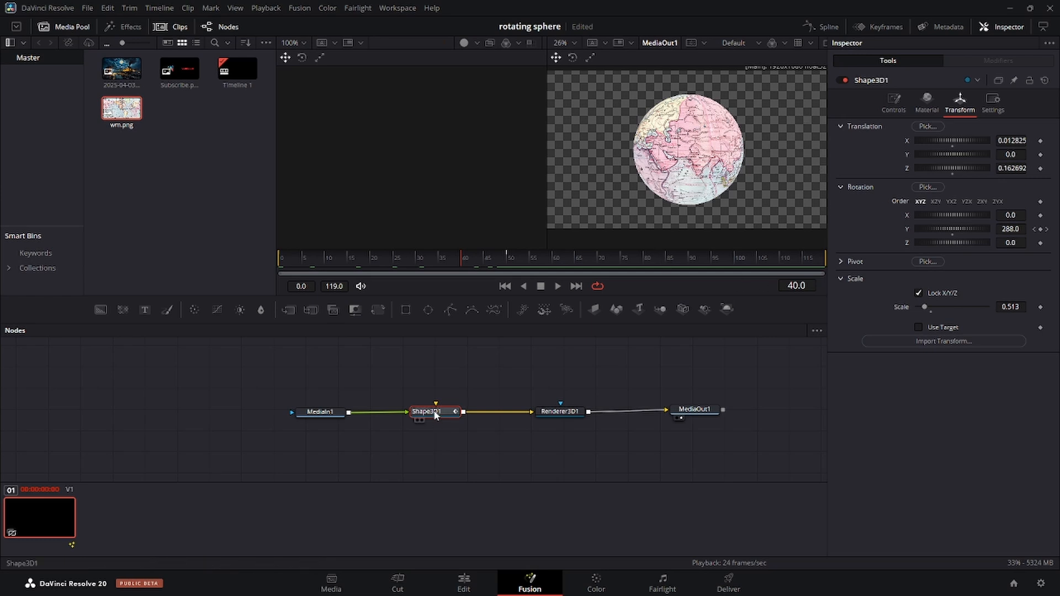
Step: Show Shape3D1's Y Rotation curve in the Spline editor, set all its keyframes to repeat with Set Loop > Loop, and close the editor
{"action": "left_click", "coordinate": [828, 26]}
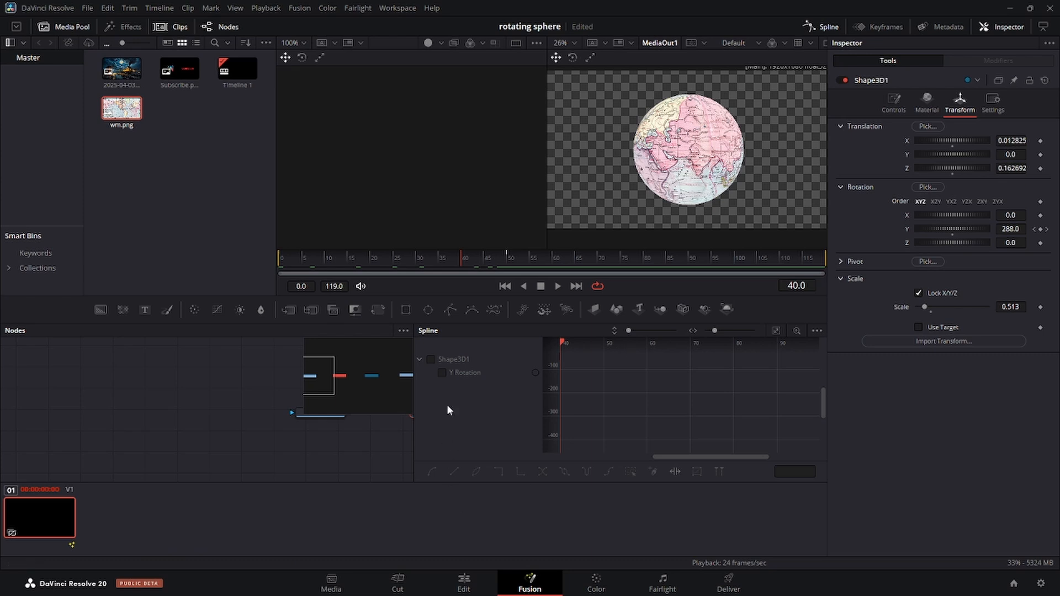
{"action": "left_click", "coordinate": [432, 359]}
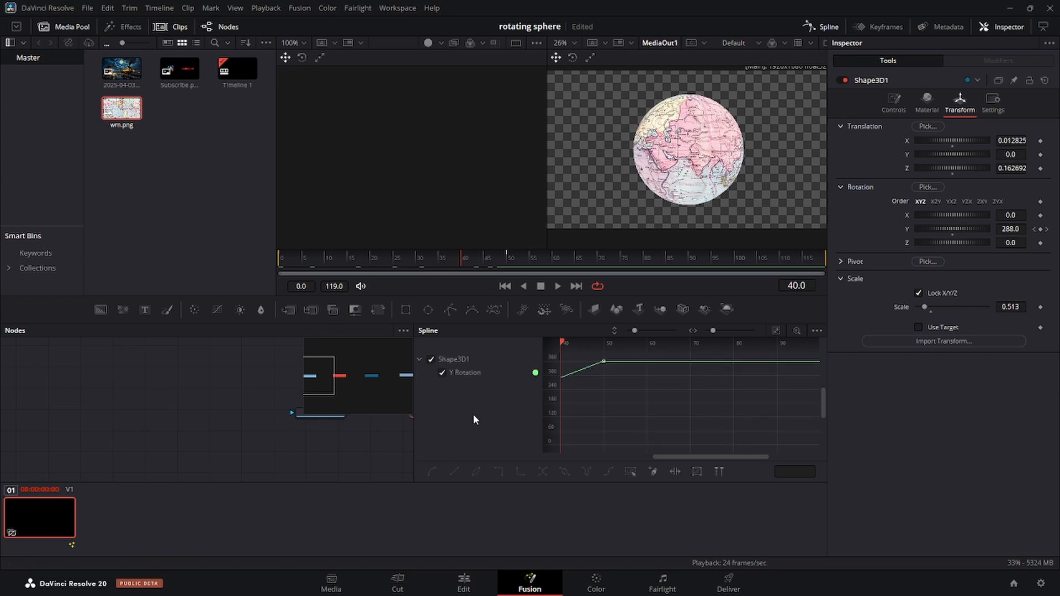
{"action": "left_click", "coordinate": [775, 330]}
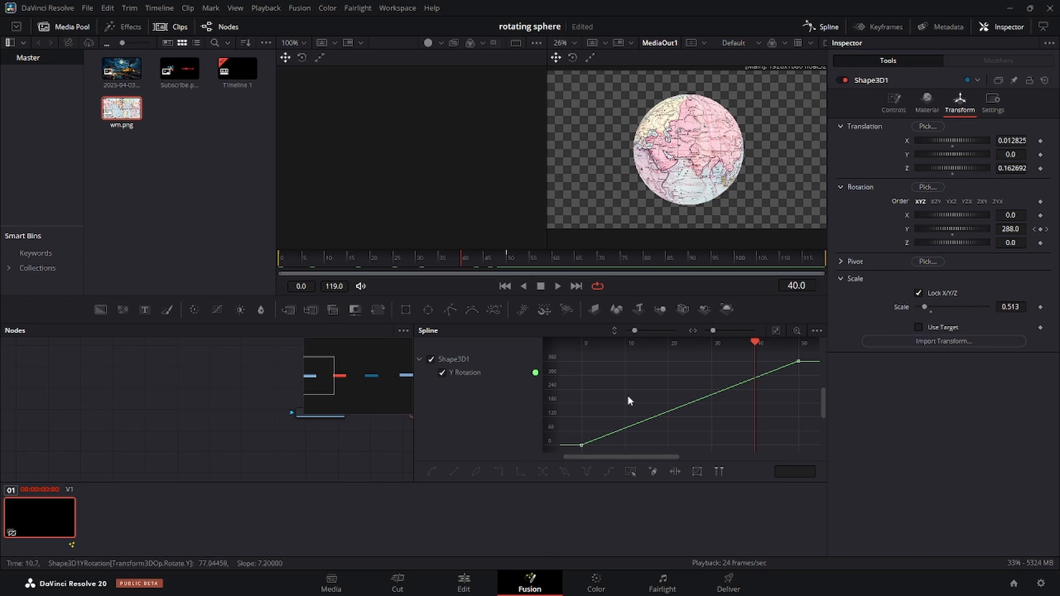
{"action": "key", "text": "ctrl+a"}
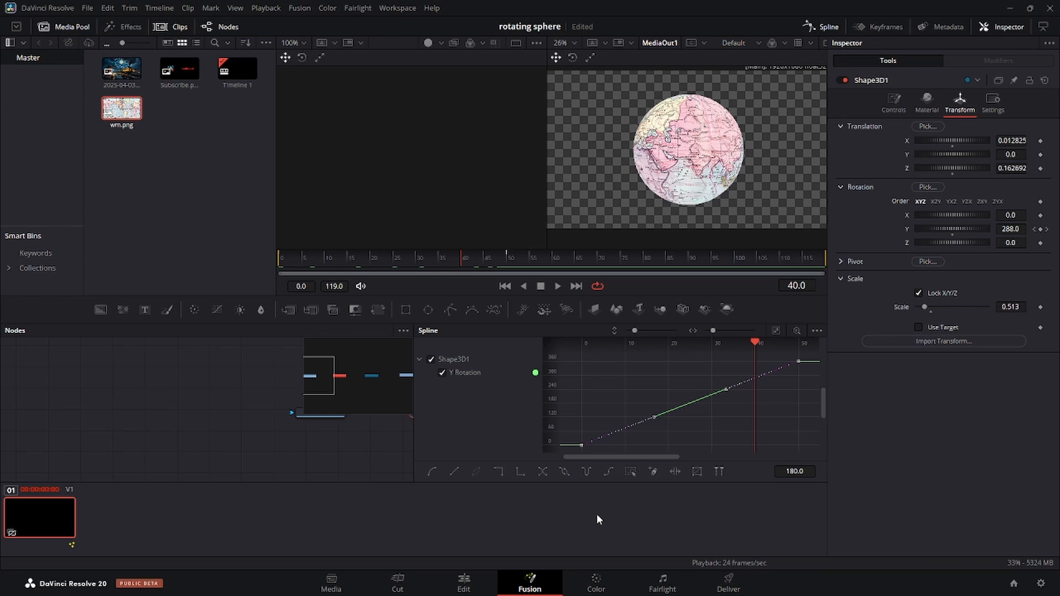
{"action": "right_click", "coordinate": [644, 375]}
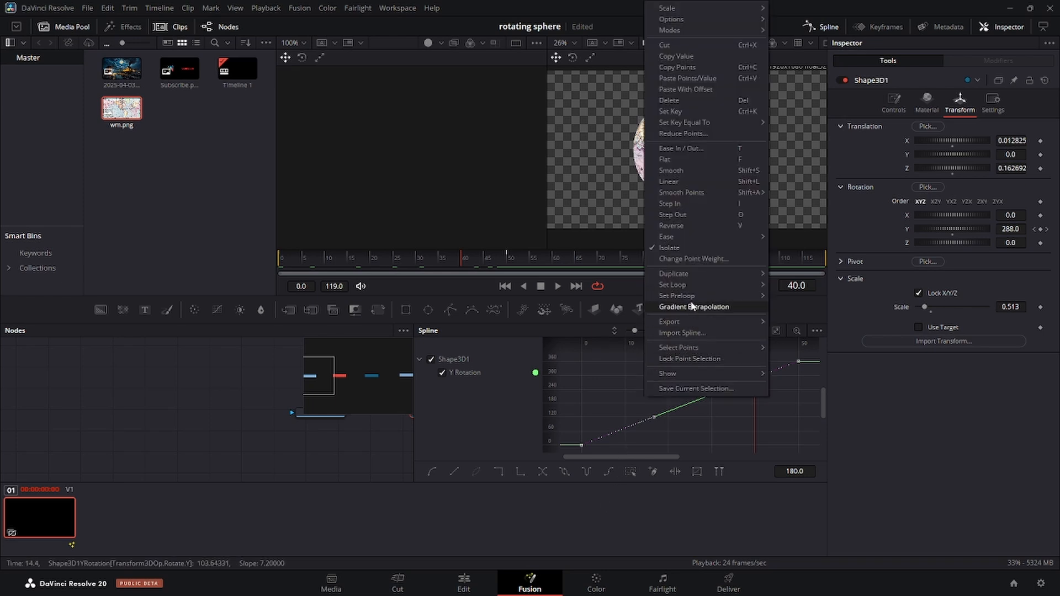
{"action": "mouse_move", "coordinate": [694, 285]}
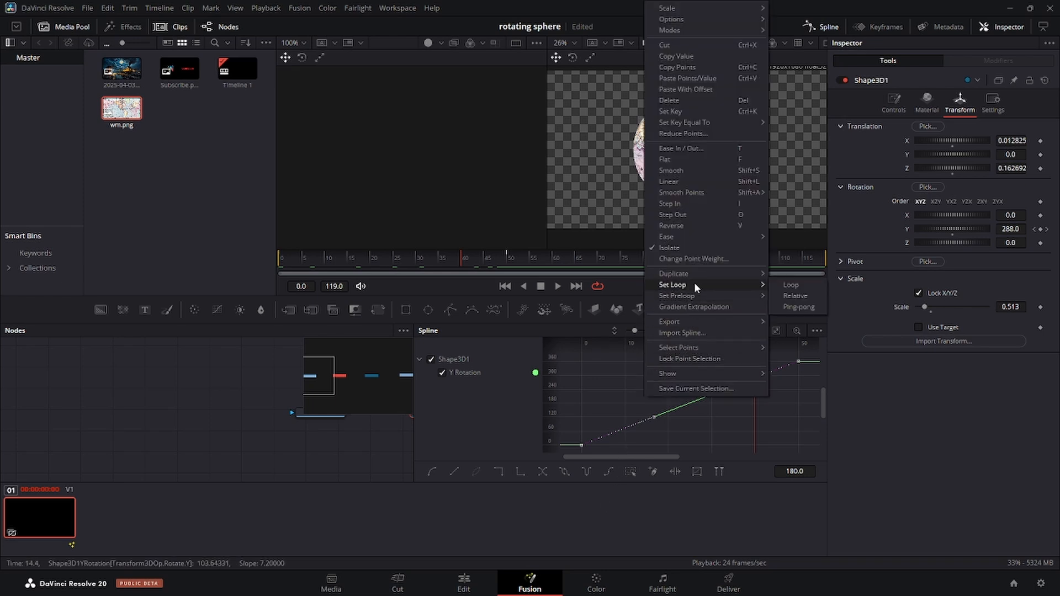
{"action": "left_click", "coordinate": [791, 286]}
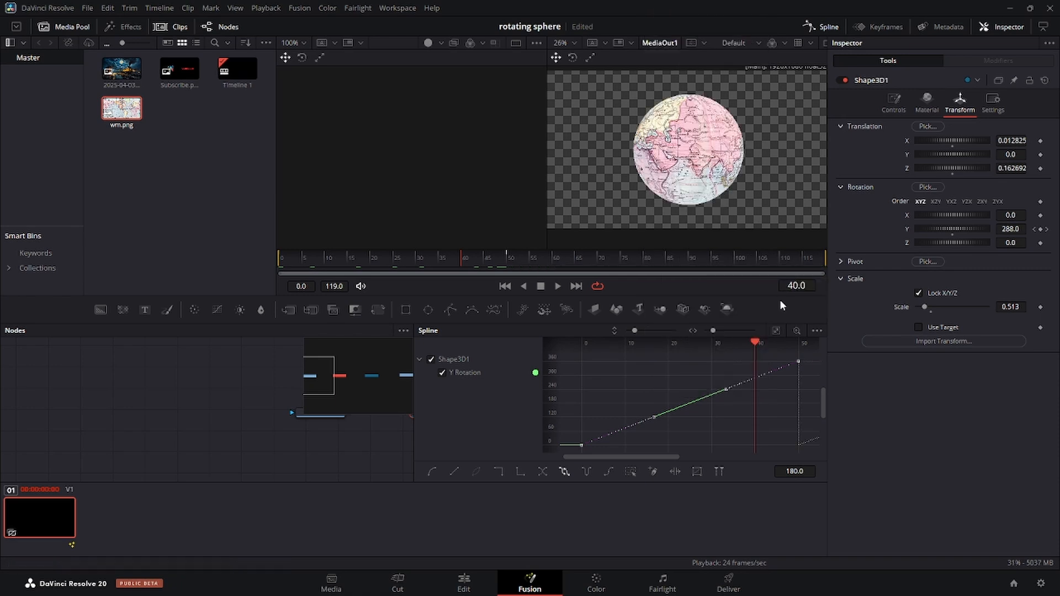
{"action": "left_click", "coordinate": [831, 26]}
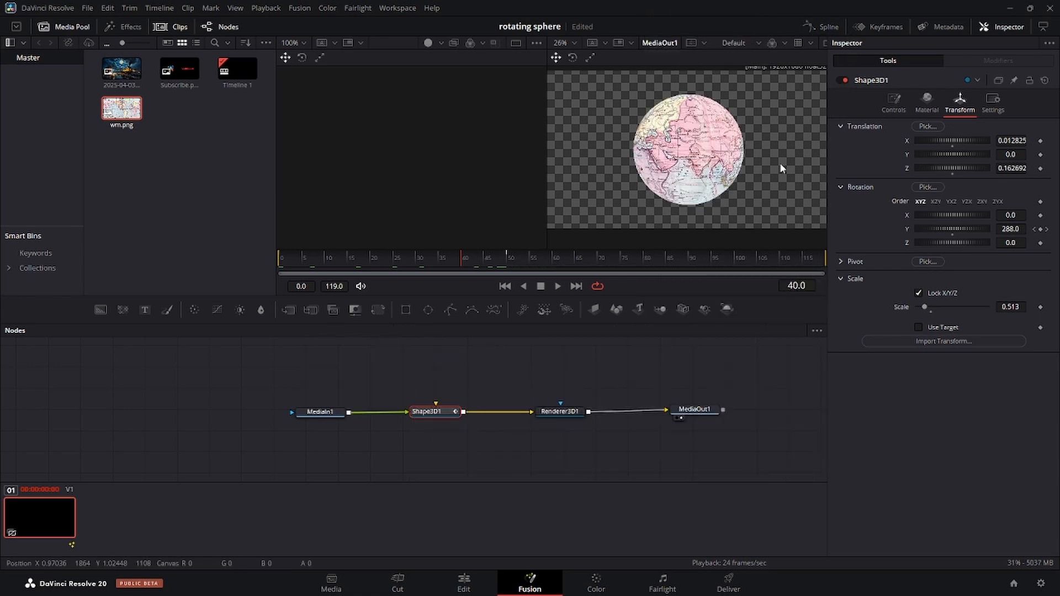
Step: Return the playhead to frame 0 and play the looped rotation in the Fusion viewer
{"action": "left_click", "coordinate": [356, 260]}
{"action": "left_click_drag", "start_coordinate": [288, 275], "coordinate": [185, 281]}
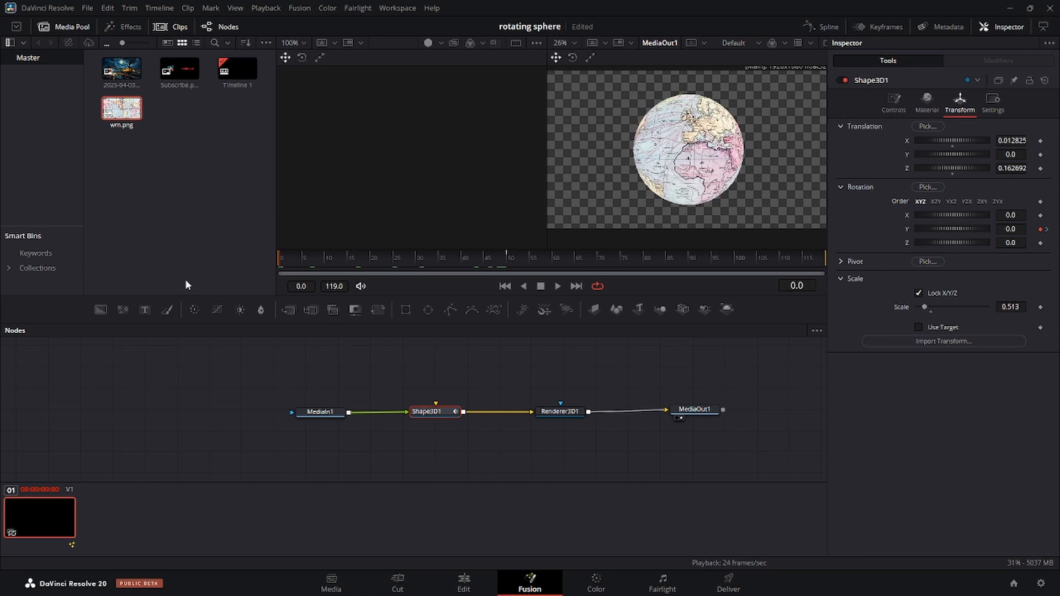
{"action": "left_click", "coordinate": [557, 286]}
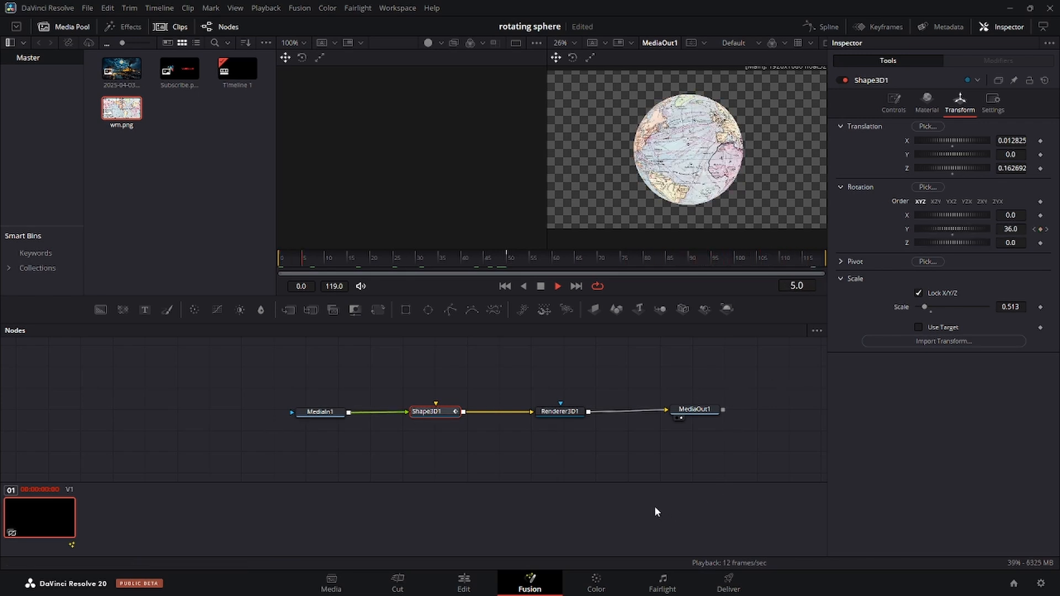
{"action": "left_click", "coordinate": [540, 286]}
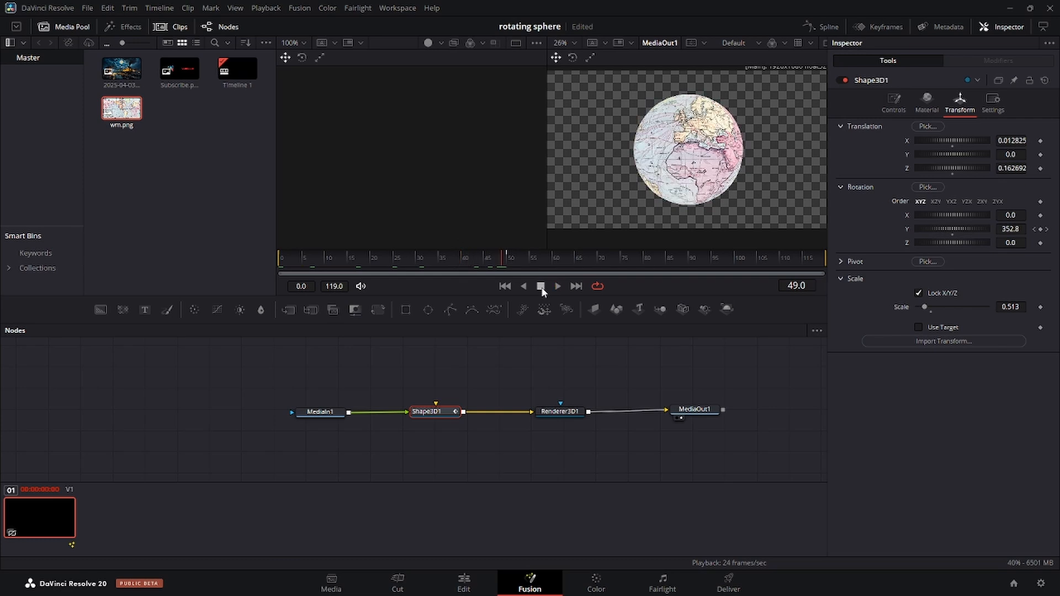
Step: Switch to the Edit page and play the Fusion Composition clip from the start of the timeline twice
{"action": "left_click", "coordinate": [463, 582]}
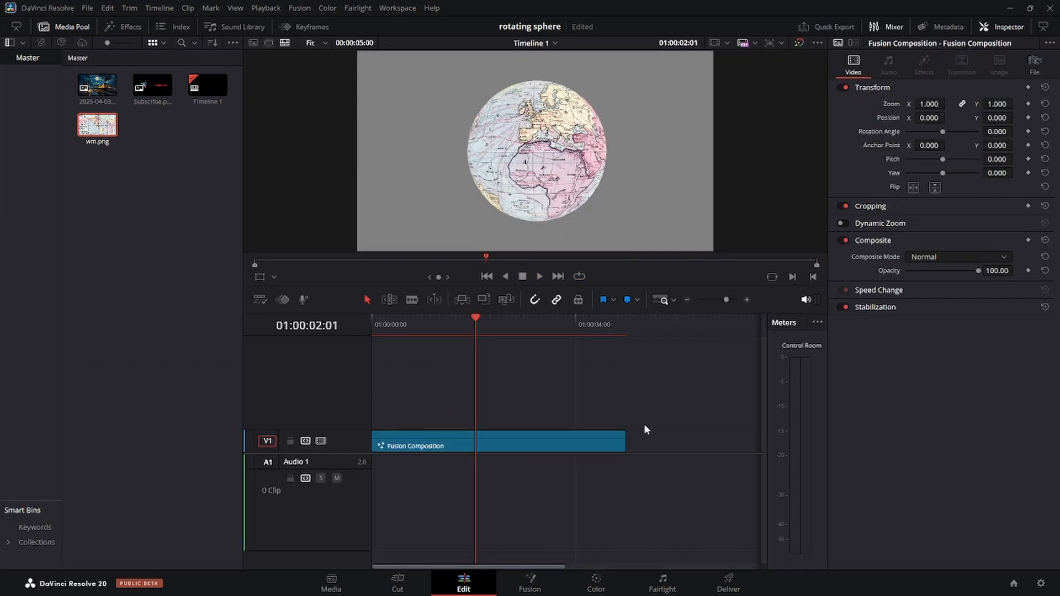
{"action": "left_click_drag", "start_coordinate": [472, 316], "coordinate": [365, 330]}
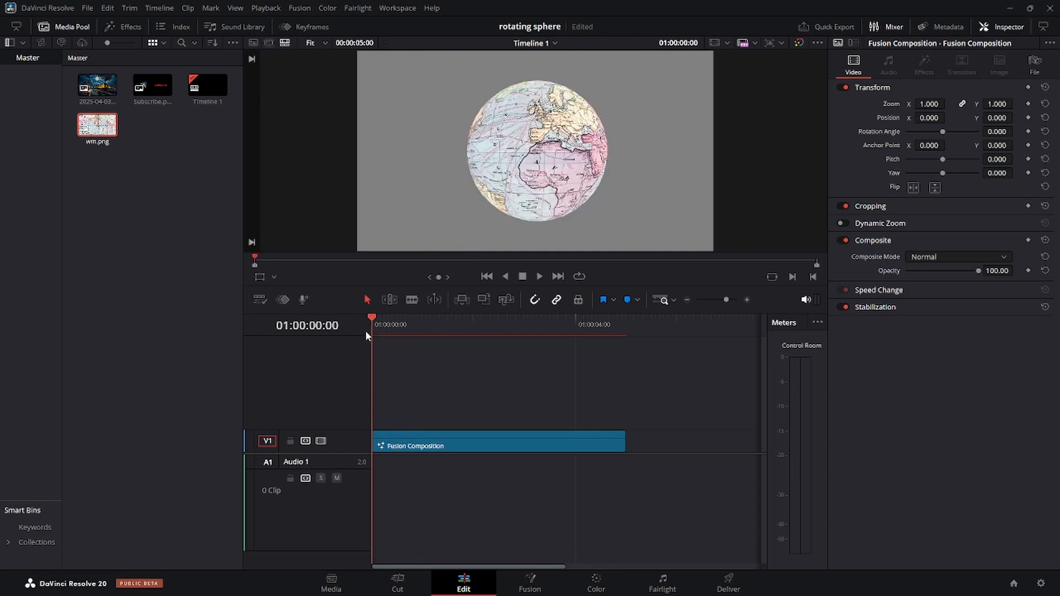
{"action": "left_click", "coordinate": [538, 278]}
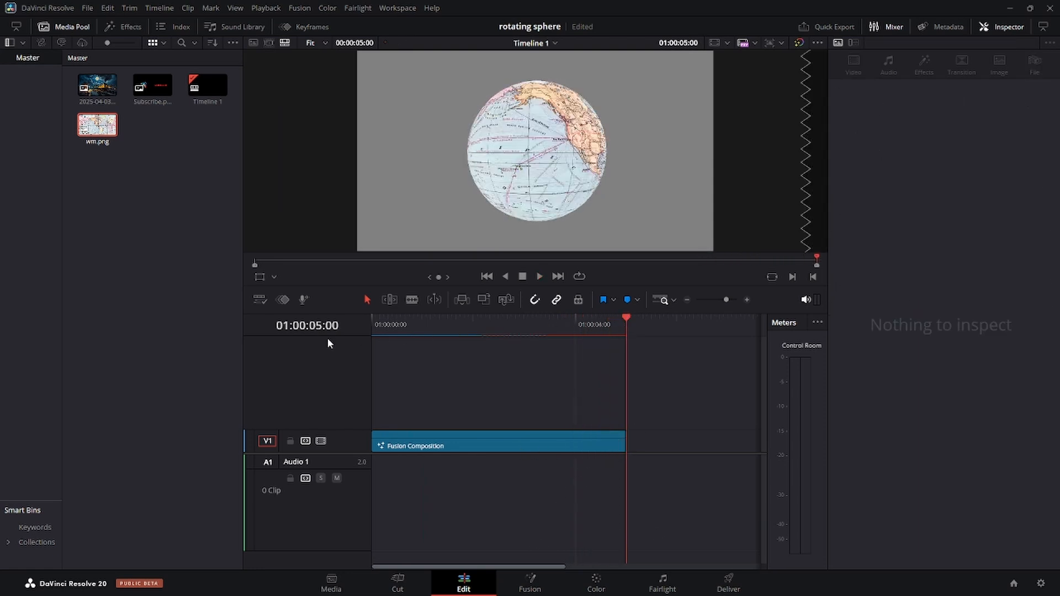
{"action": "left_click", "coordinate": [487, 276]}
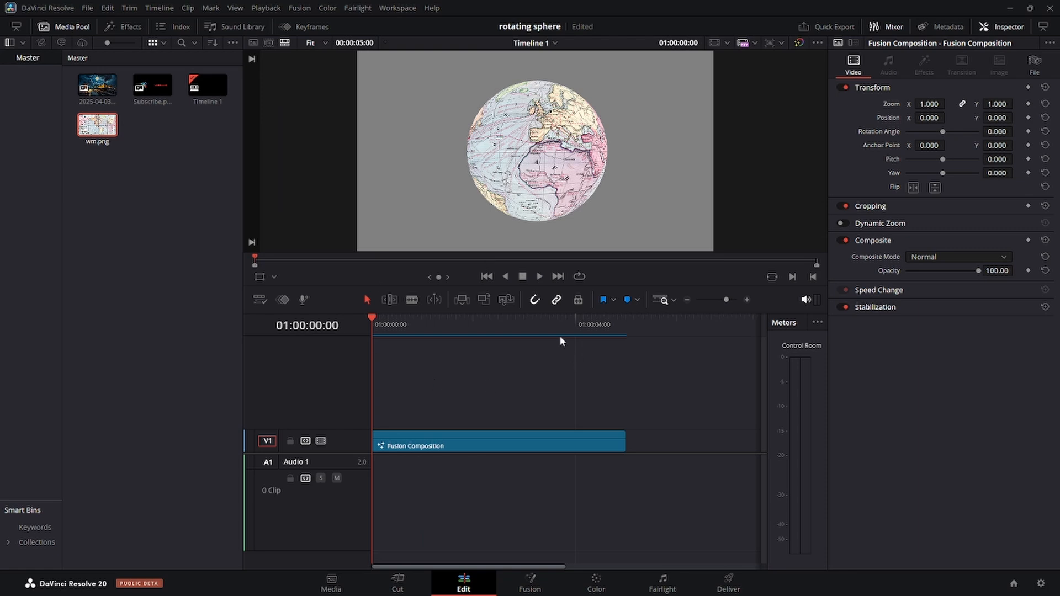
{"action": "left_click", "coordinate": [538, 276]}
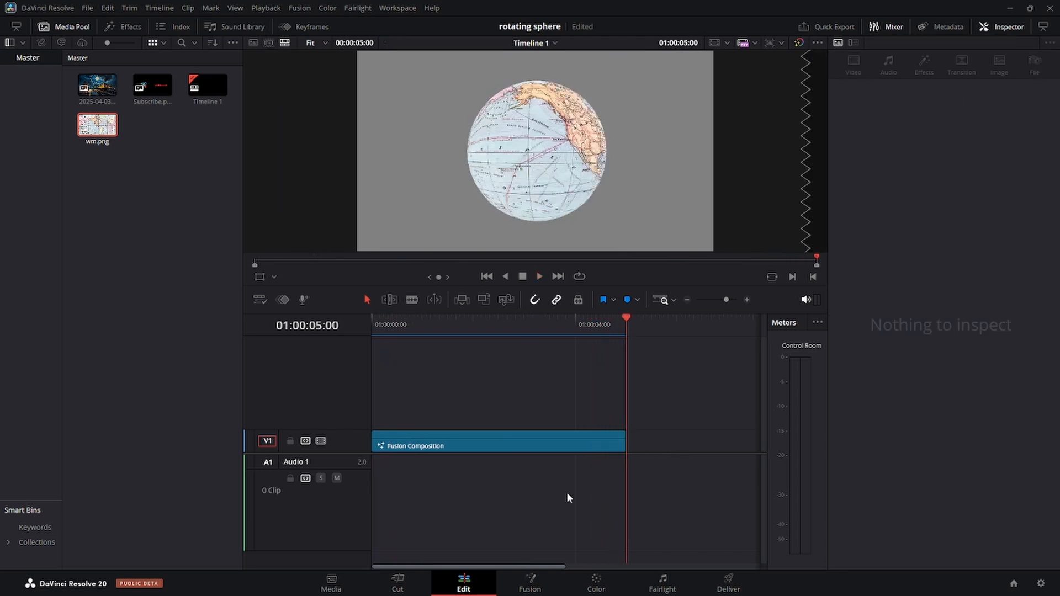
Step: Return to the Fusion page, disconnect the map image node MediaIn1 from Shape3D1, and move it well away from the sphere node
{"action": "left_click", "coordinate": [534, 585]}
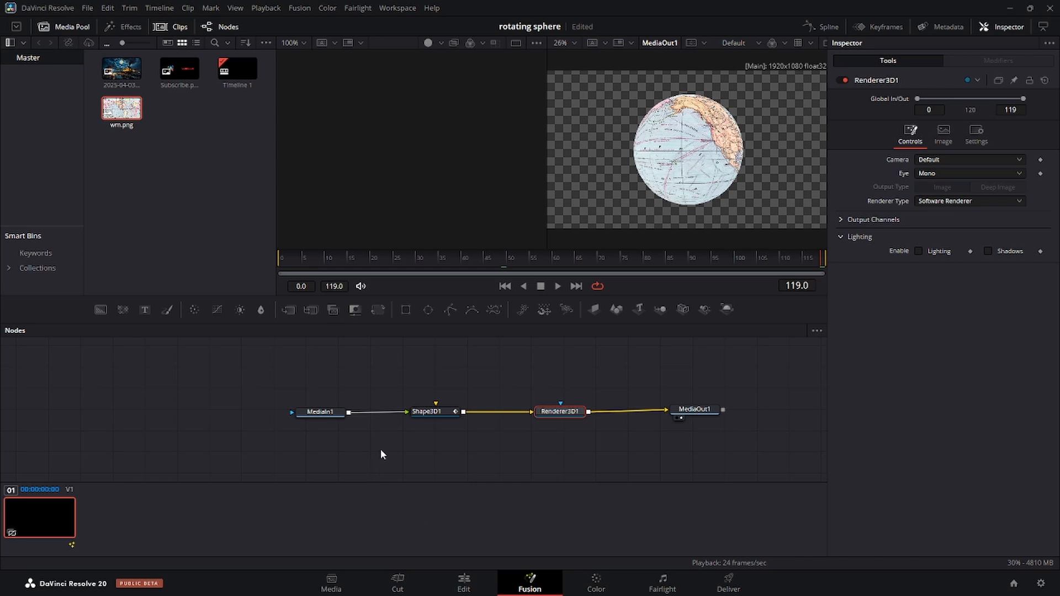
{"action": "left_click", "coordinate": [393, 411]}
{"action": "left_click_drag", "start_coordinate": [326, 413], "coordinate": [159, 422]}
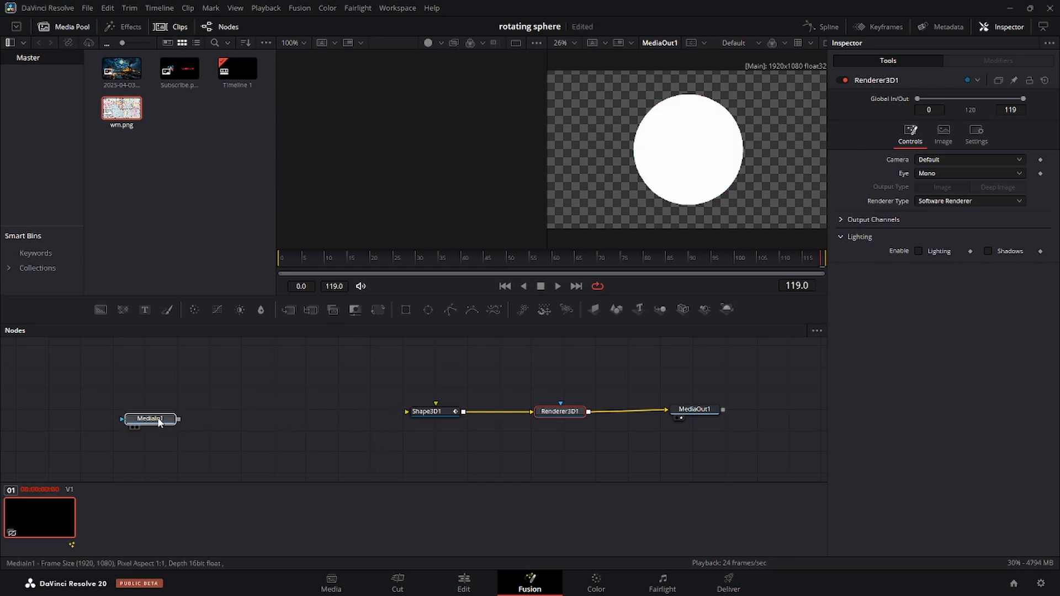
{"action": "left_click", "coordinate": [159, 422]}
Step: Add Subscribe.png to the composition, connect it to Shape3D1 as the sphere's texture, and preview the rotation
{"action": "left_click_drag", "start_coordinate": [166, 77], "coordinate": [355, 485]}
{"action": "left_click_drag", "start_coordinate": [310, 402], "coordinate": [309, 402]}
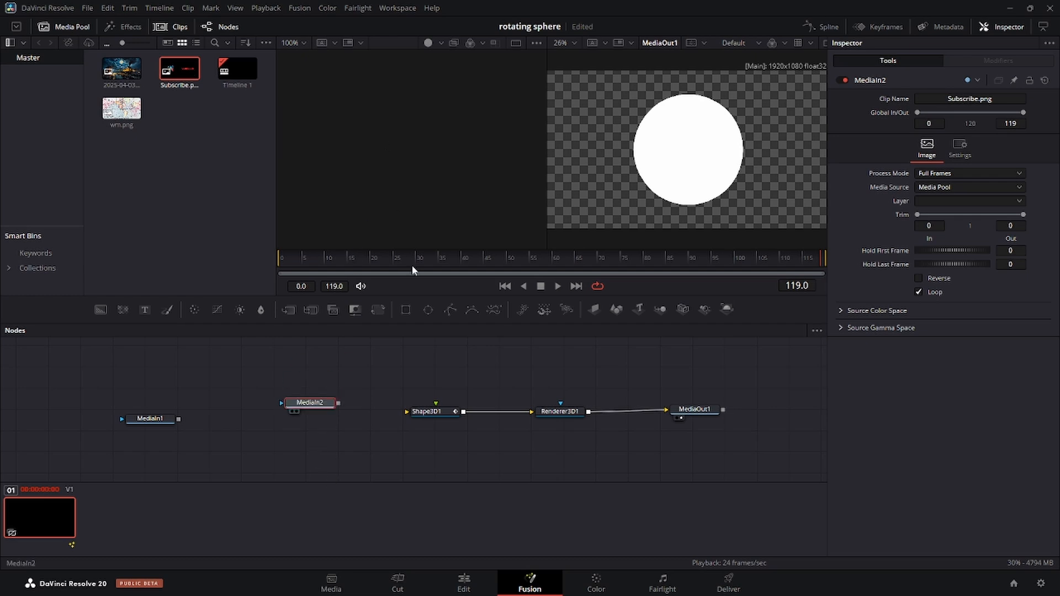
{"action": "key", "text": "1"}
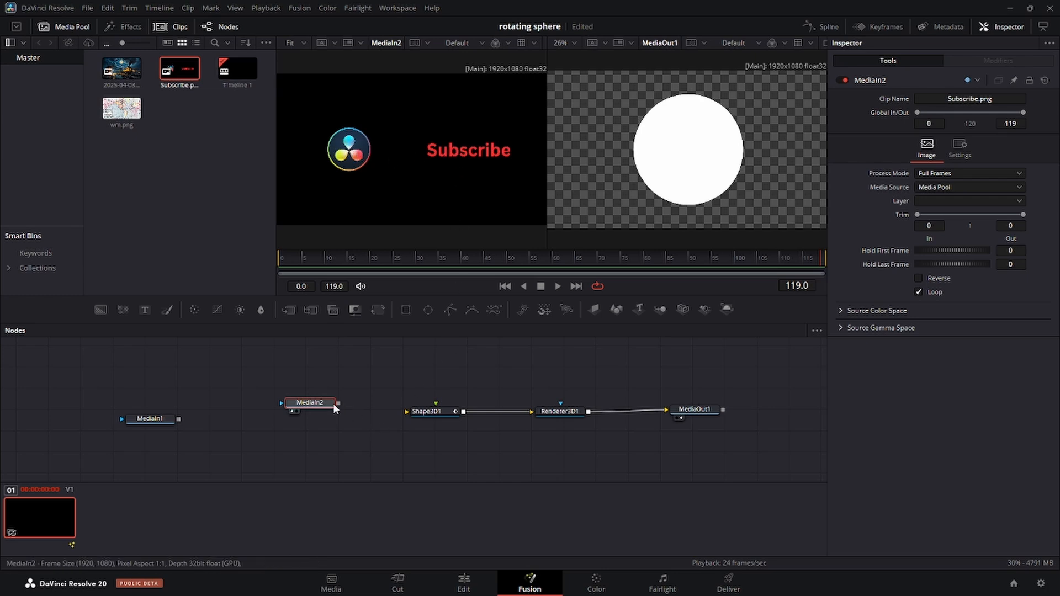
{"action": "left_click_drag", "start_coordinate": [339, 403], "coordinate": [424, 414]}
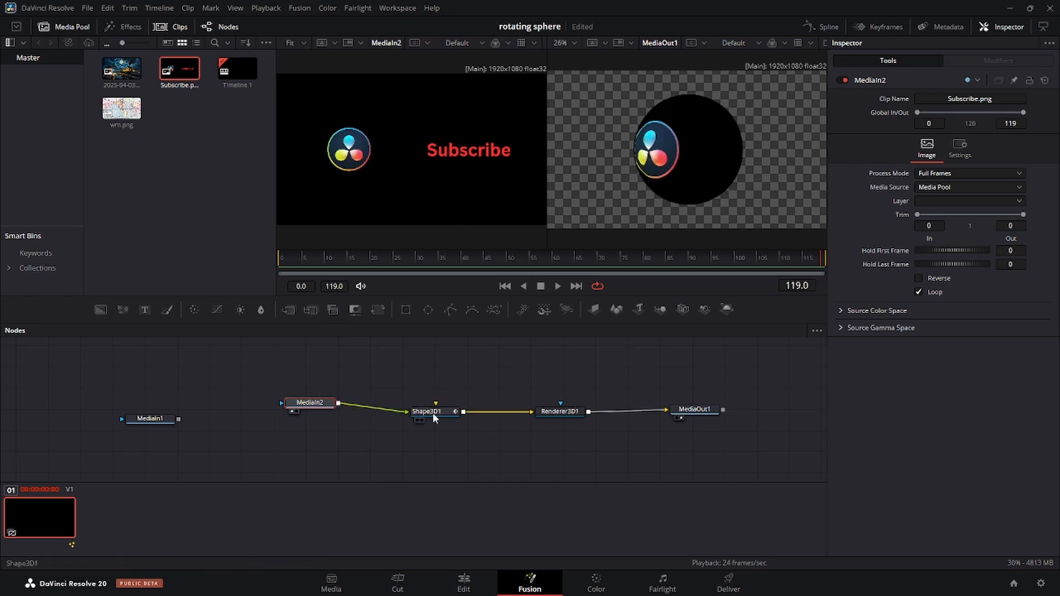
{"action": "left_click", "coordinate": [558, 285]}
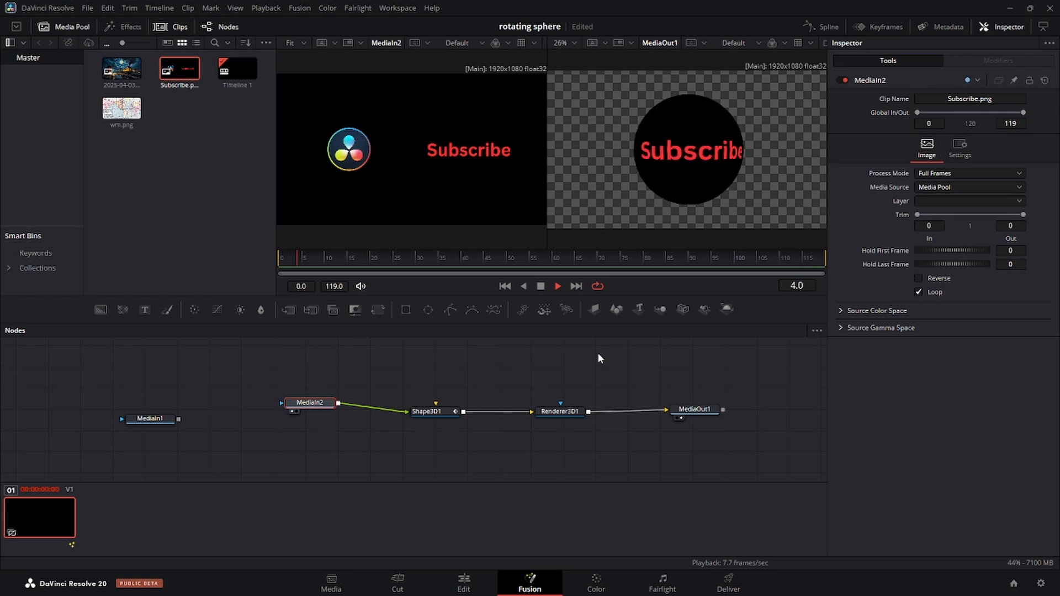
{"action": "left_click", "coordinate": [540, 286]}
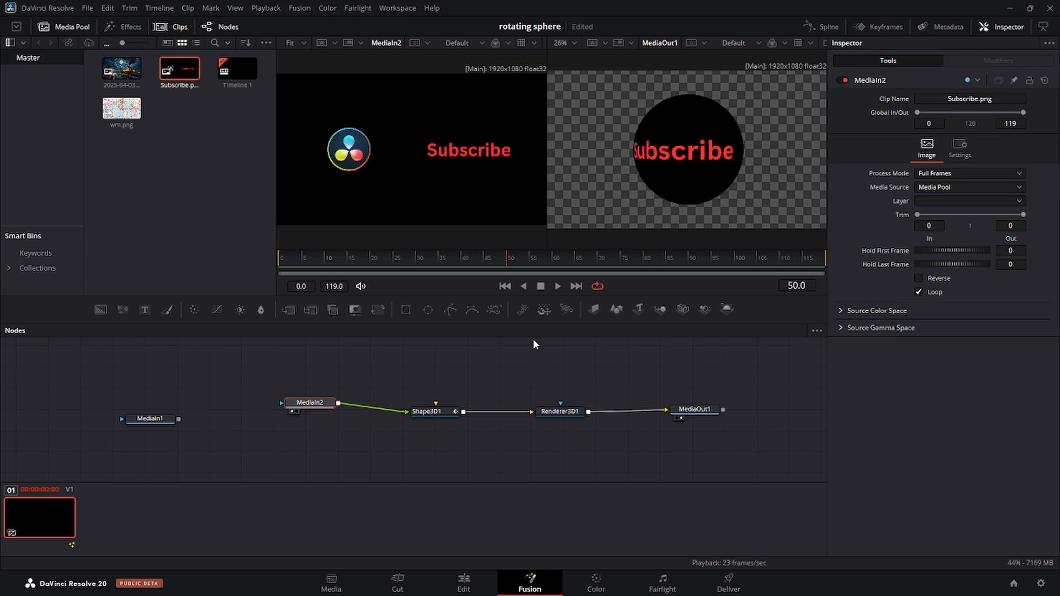
Step: Replace Subscribe.png with the night train image 2025-04-03_15-24-43_6356.jpg as the sphere's texture and preview the rotation
{"action": "left_click_drag", "start_coordinate": [407, 412], "coordinate": [386, 409]}
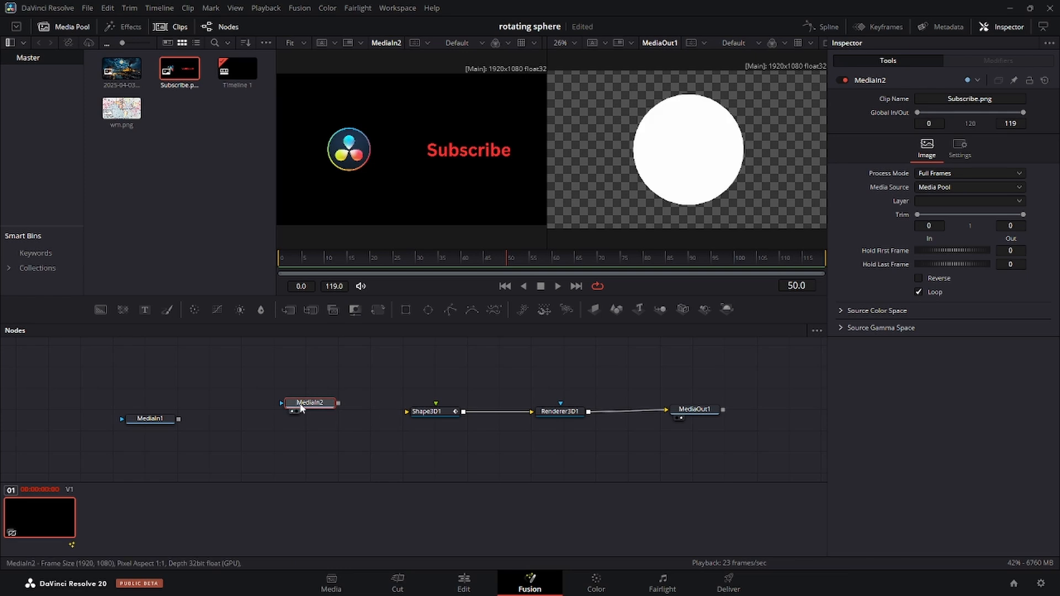
{"action": "left_click_drag", "start_coordinate": [302, 407], "coordinate": [152, 379]}
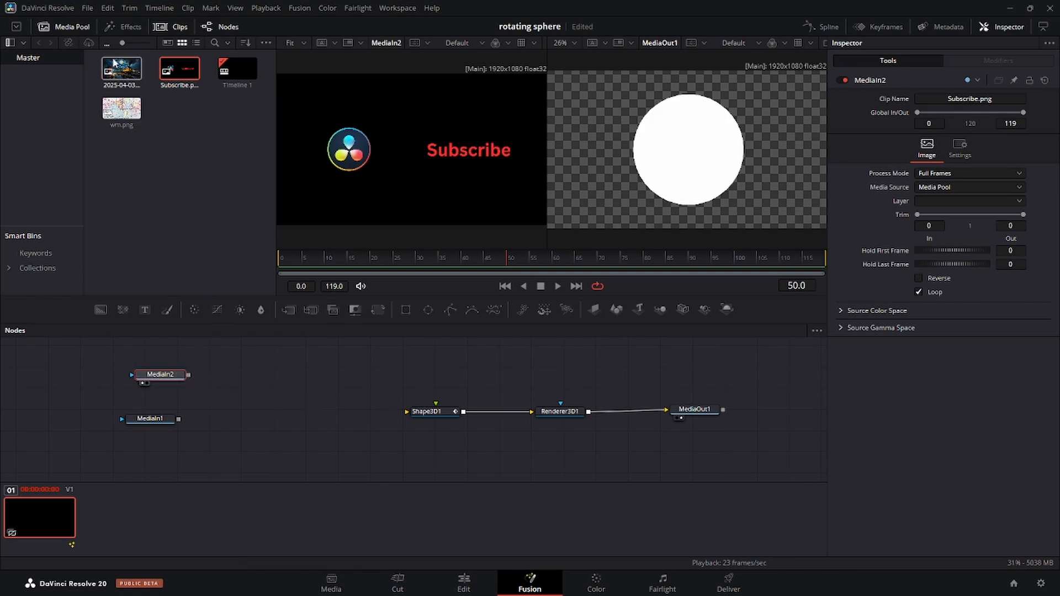
{"action": "left_click_drag", "start_coordinate": [121, 68], "coordinate": [389, 121]}
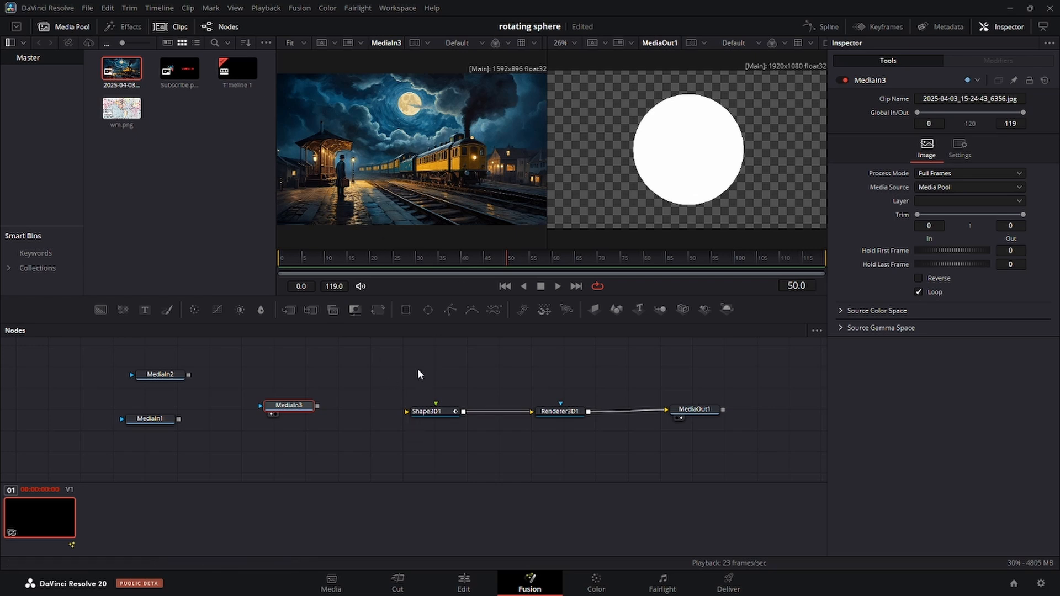
{"action": "left_click_drag", "start_coordinate": [317, 405], "coordinate": [430, 412]}
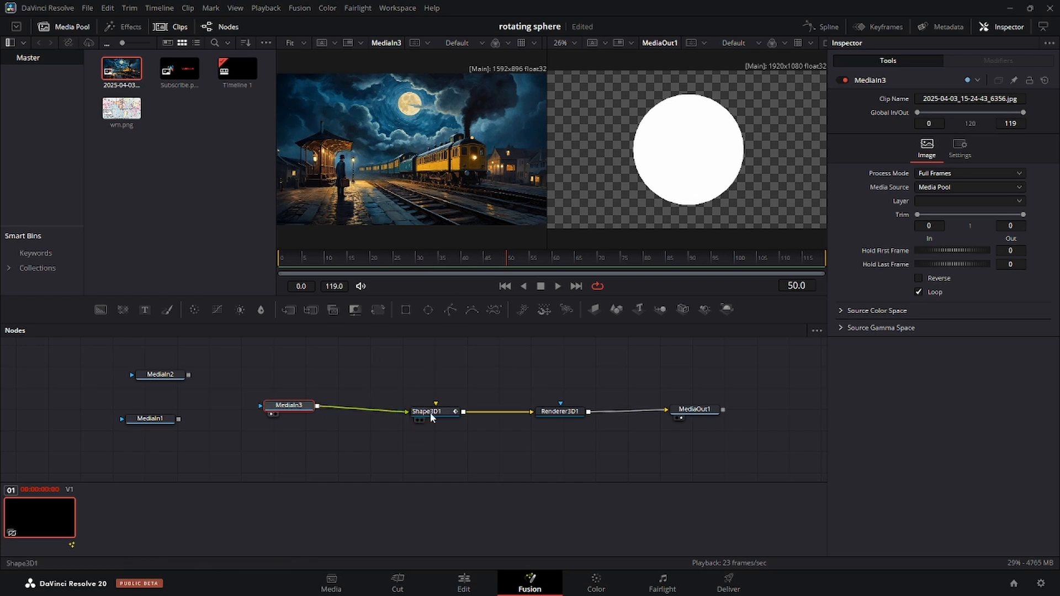
{"action": "left_click", "coordinate": [558, 287]}
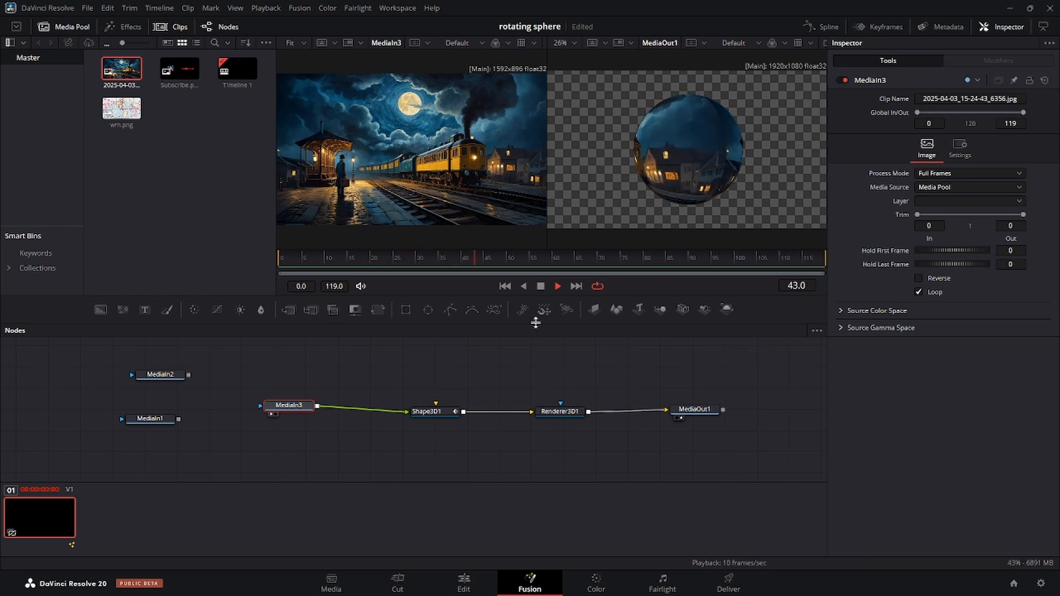
{"action": "left_click", "coordinate": [541, 286]}
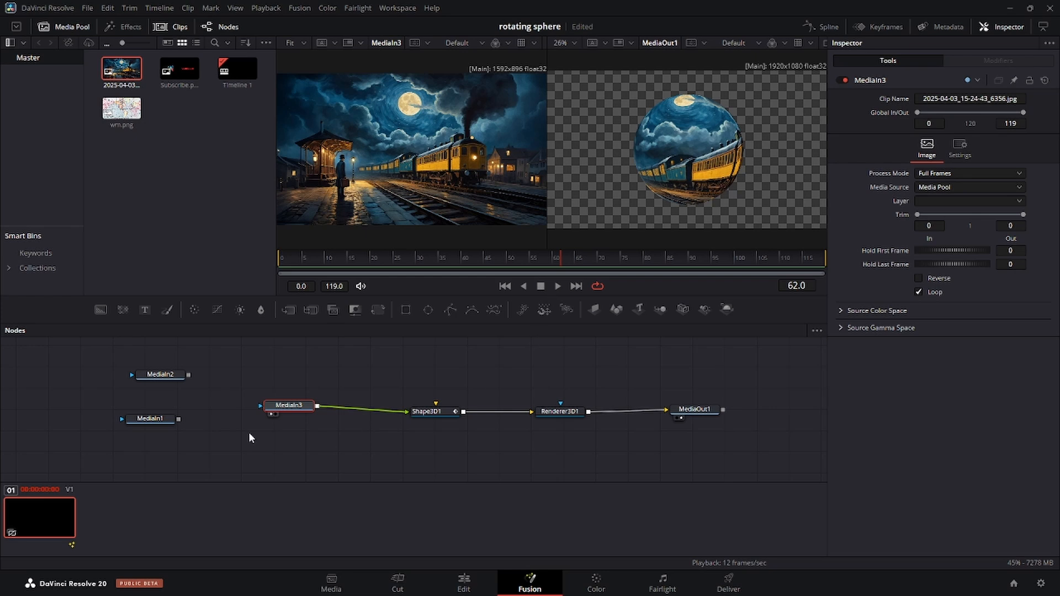
Step: Disconnect the train image node MediaIn3 from Shape3D1 and move it aside near the other unused image nodes
{"action": "left_click_drag", "start_coordinate": [293, 408], "coordinate": [280, 414]}
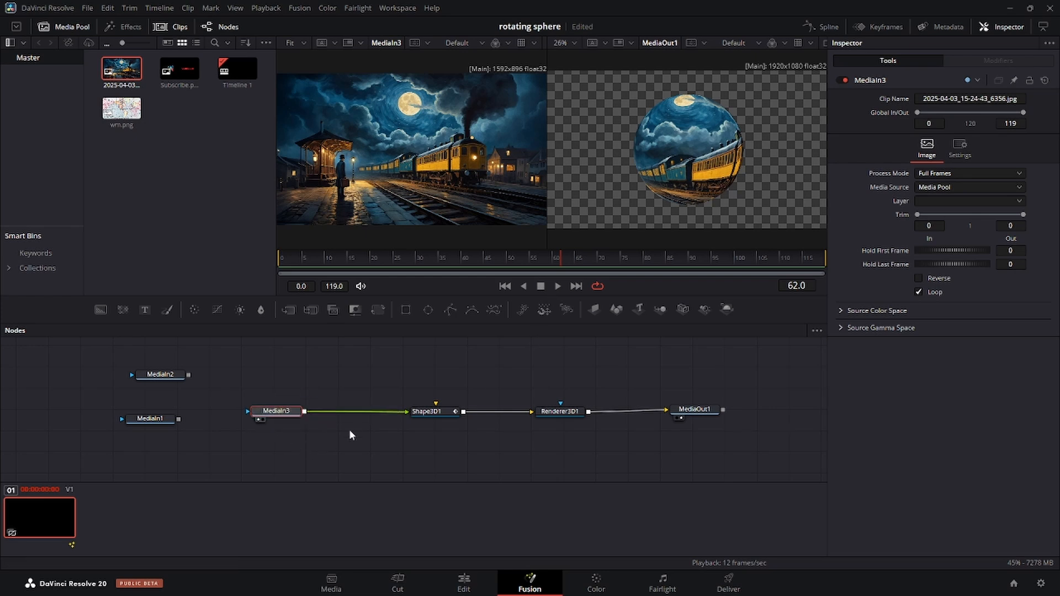
{"action": "left_click", "coordinate": [391, 409]}
{"action": "left_click", "coordinate": [386, 413]}
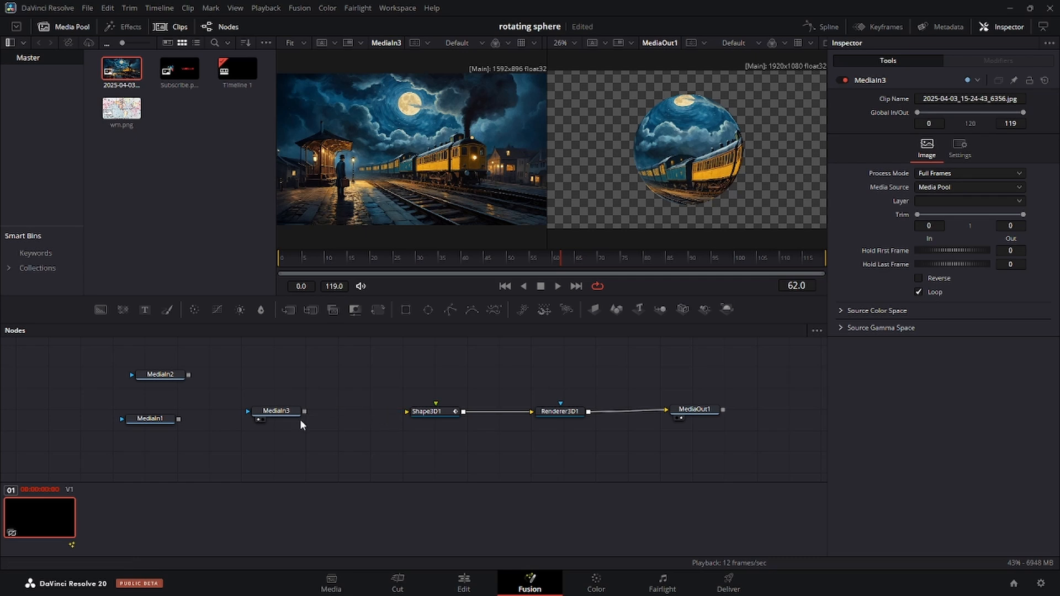
{"action": "left_click_drag", "start_coordinate": [275, 411], "coordinate": [246, 388]}
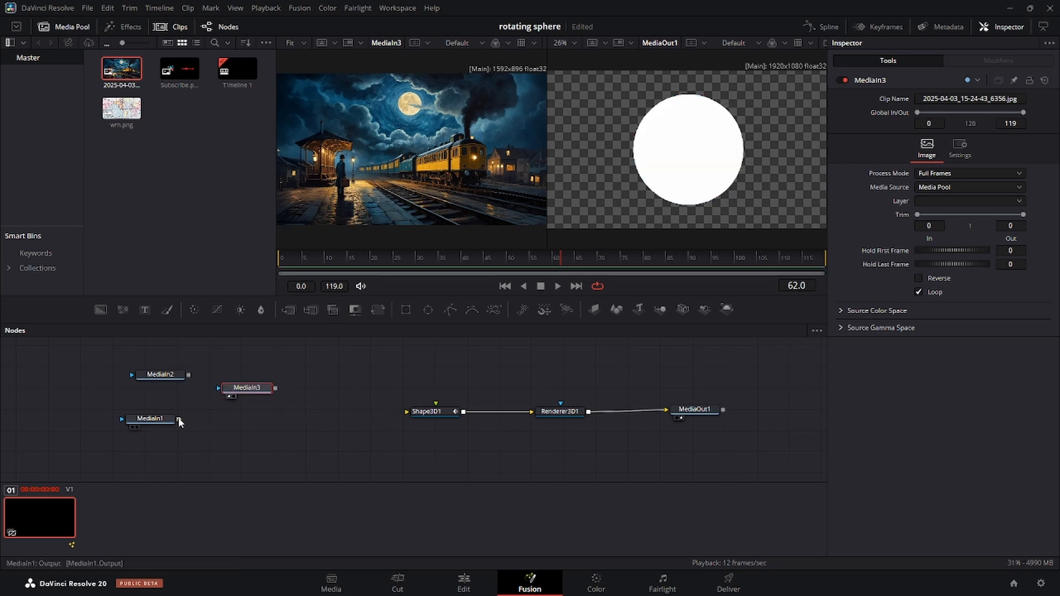
Step: Reconnect the world map node MediaIn1 to Shape3D1 and delete the unused image nodes MediaIn2 and MediaIn3
{"action": "left_click_drag", "start_coordinate": [180, 419], "coordinate": [436, 413]}
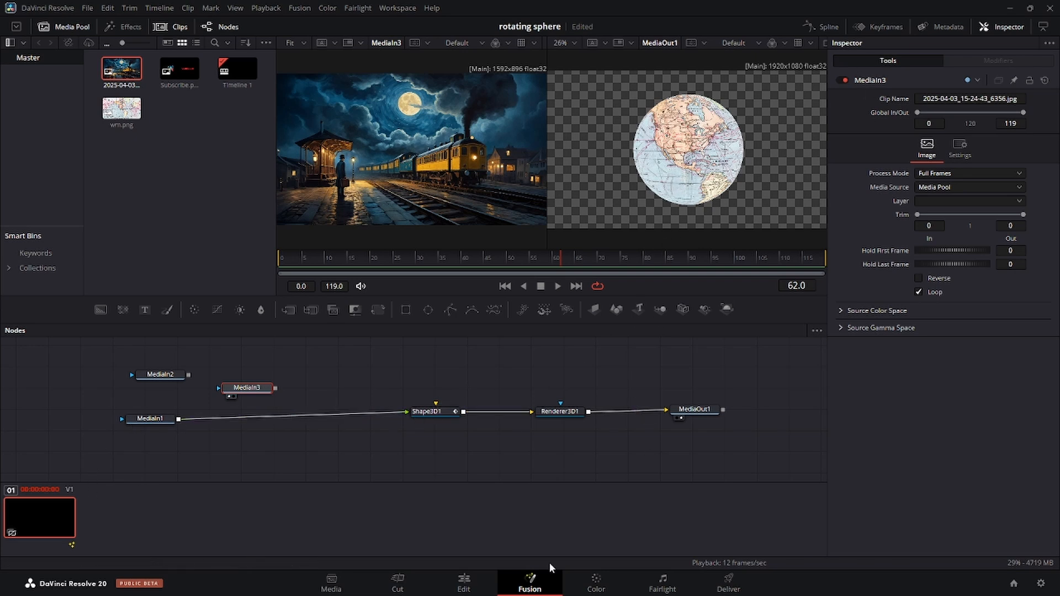
{"action": "left_click_drag", "start_coordinate": [293, 383], "coordinate": [160, 379]}
{"action": "left_click_drag", "start_coordinate": [336, 392], "coordinate": [157, 374]}
{"action": "key", "text": "Delete"}
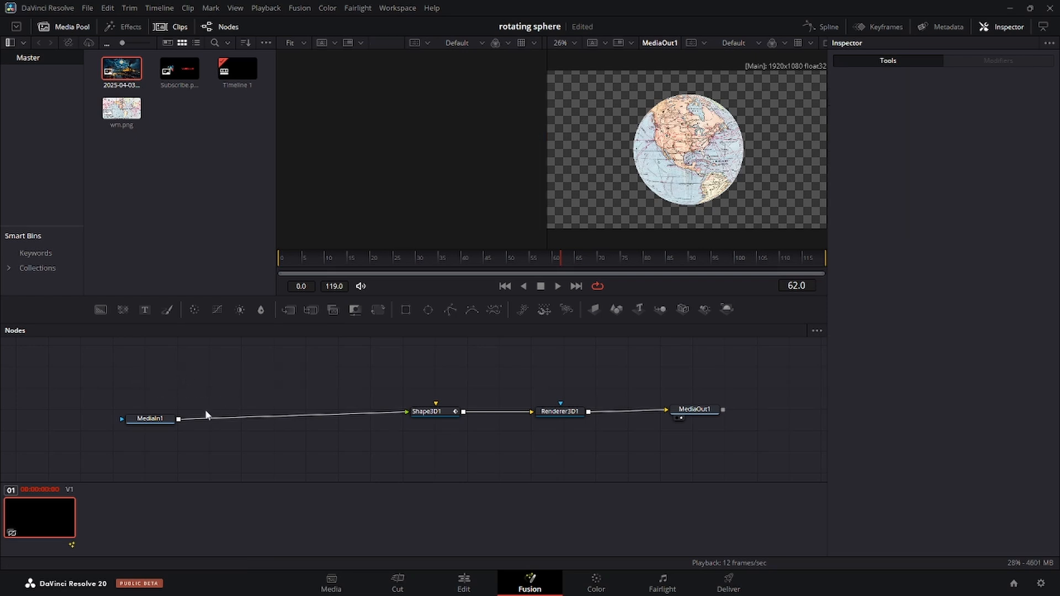
Step: Move MediaIn1 and Shape3D1 to tighten the node chain and leave free space before Renderer3D1
{"action": "left_click_drag", "start_coordinate": [163, 419], "coordinate": [256, 413]}
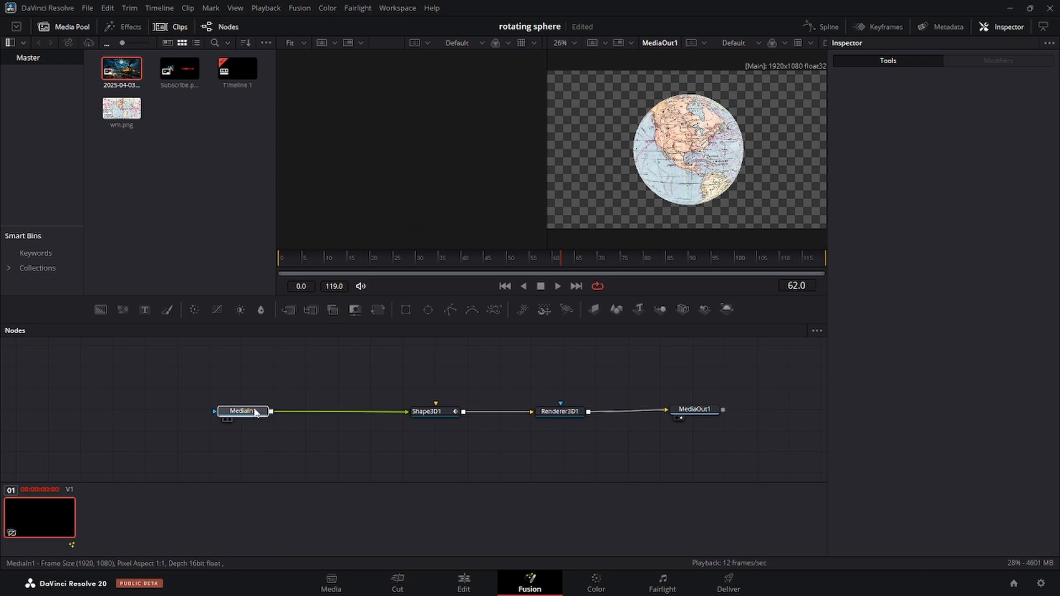
{"action": "left_click", "coordinate": [437, 412]}
{"action": "left_click_drag", "start_coordinate": [437, 412], "coordinate": [370, 413]}
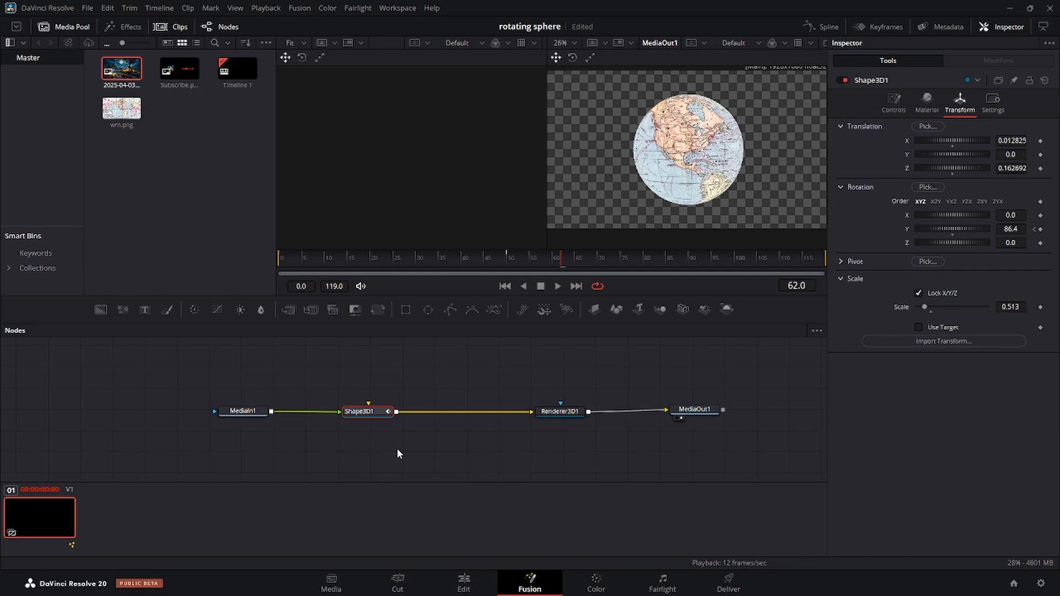
Step: Insert a Merge 3D node between Shape3D1 and Renderer3D1, and connect a new Shape 3D node to it
{"action": "key", "text": "shift+space"}
{"action": "type", "text": "Merge 3D"}
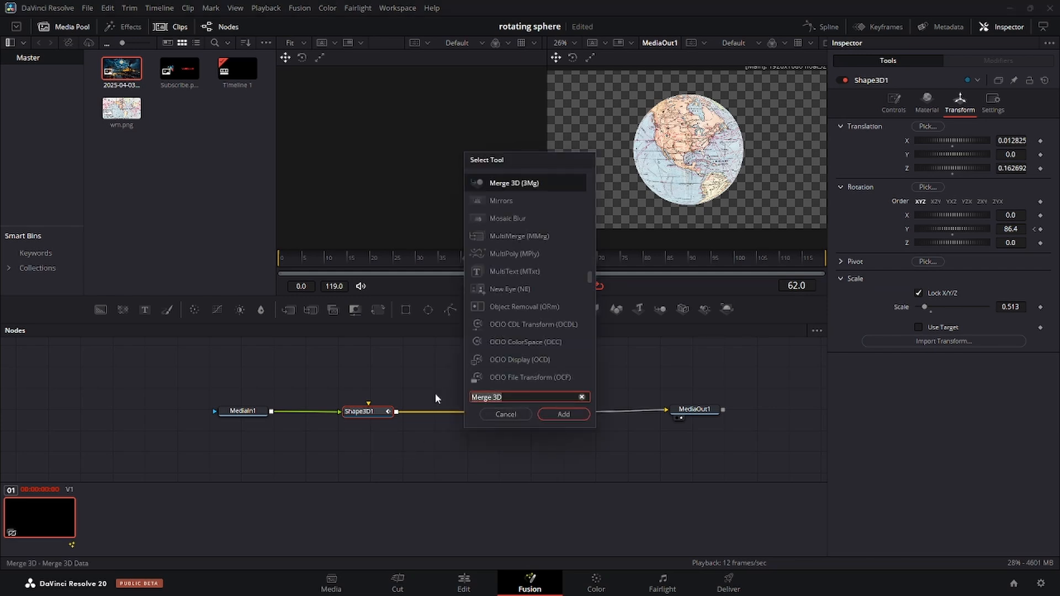
{"action": "key", "text": "BackSpace"}
{"action": "key", "text": "BackSpace"}
{"action": "key", "text": "BackSpace"}
{"action": "key", "text": "BackSpace"}
{"action": "key", "text": "BackSpace"}
{"action": "key", "text": "BackSpace"}
{"action": "key", "text": "BackSpace"}
{"action": "key", "text": "BackSpace"}
{"action": "type", "text": "merge"}
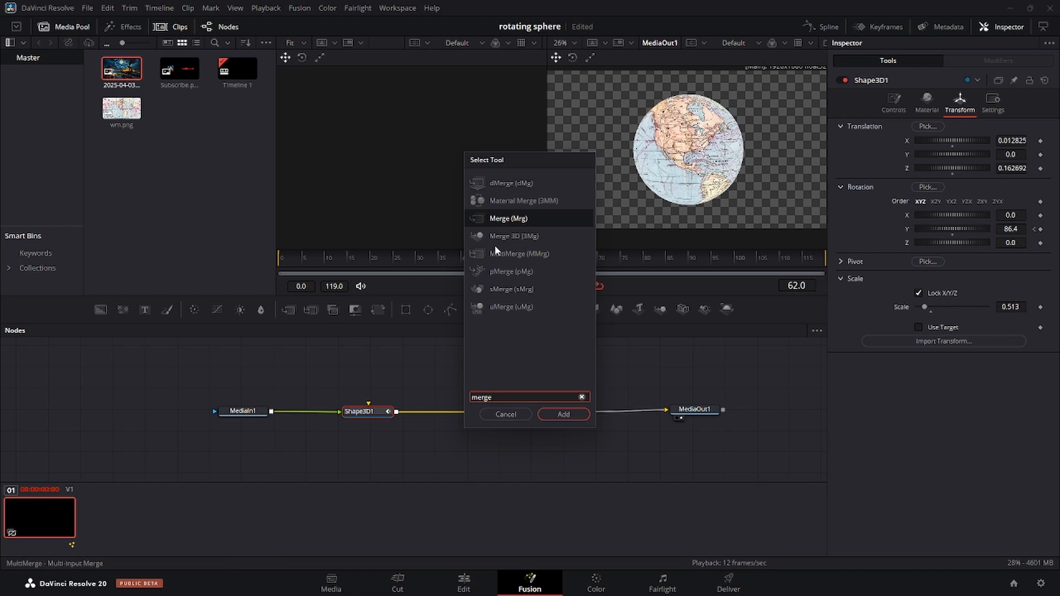
{"action": "left_click", "coordinate": [522, 236]}
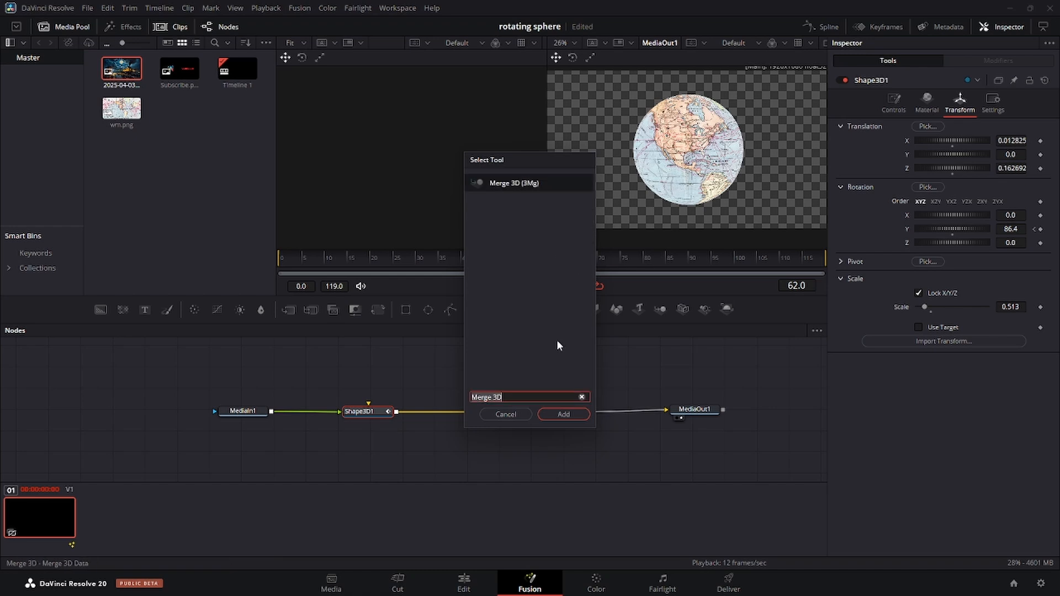
{"action": "left_click", "coordinate": [556, 415]}
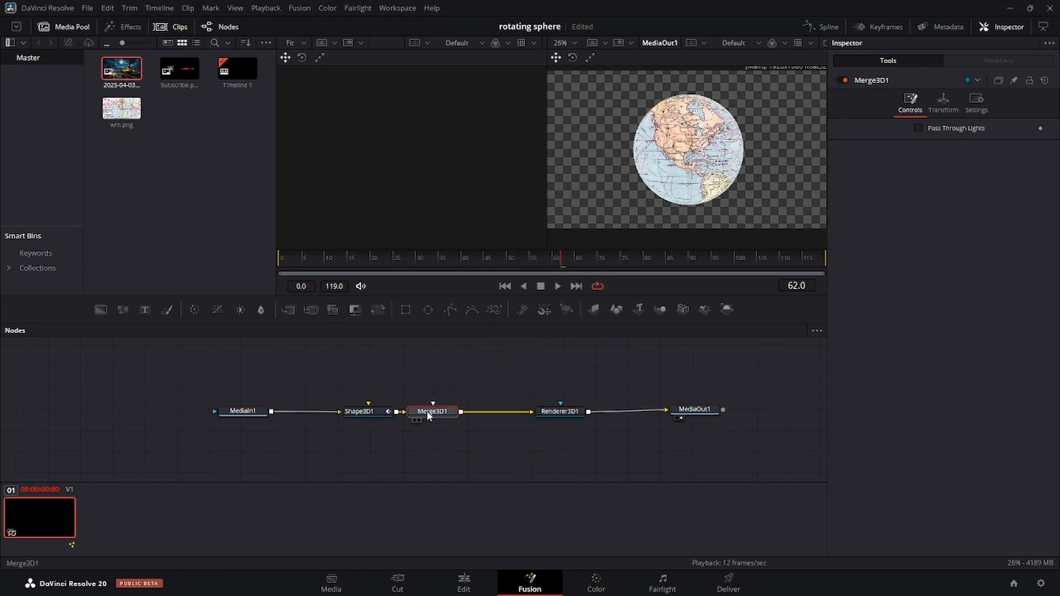
{"action": "left_click_drag", "start_coordinate": [428, 415], "coordinate": [457, 416]}
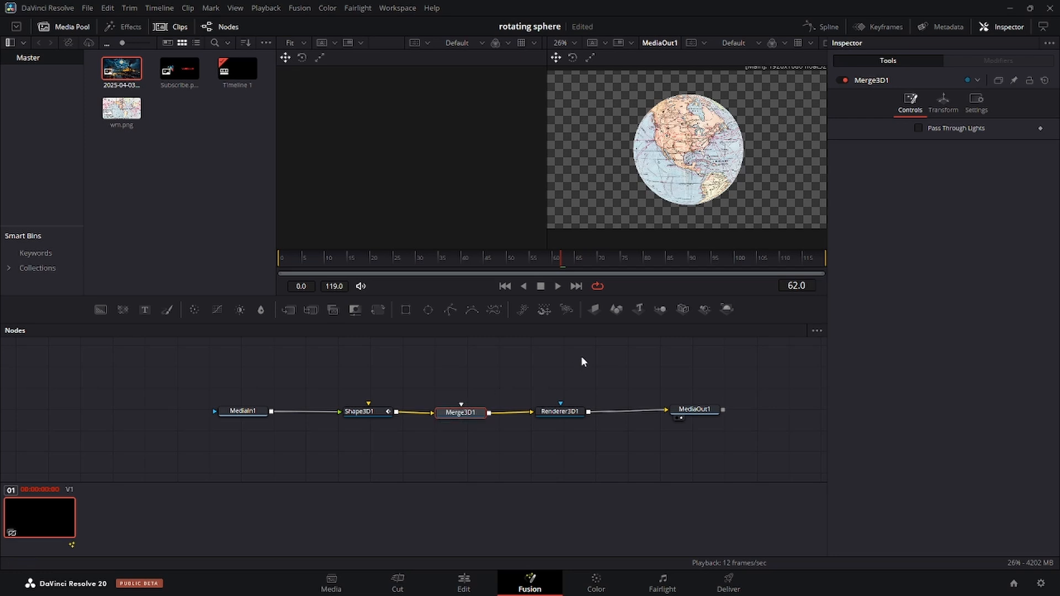
{"action": "left_click_drag", "start_coordinate": [614, 311], "coordinate": [463, 408]}
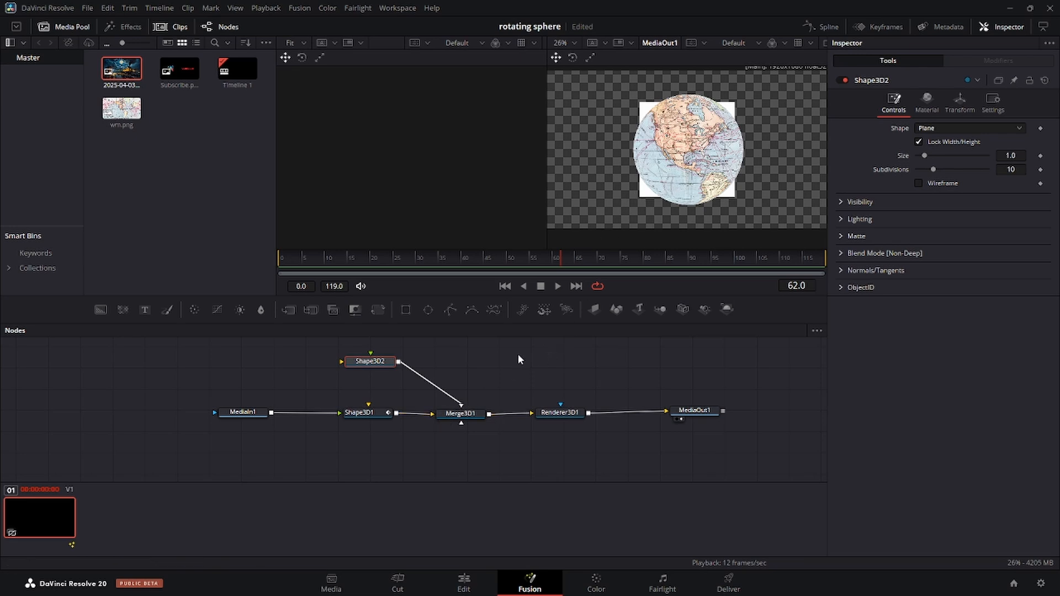
Step: Set the original sphere Shape3D1's X translation to -0.712 and its scale to 0.237
{"action": "left_click", "coordinate": [359, 413]}
{"action": "left_click", "coordinate": [959, 102]}
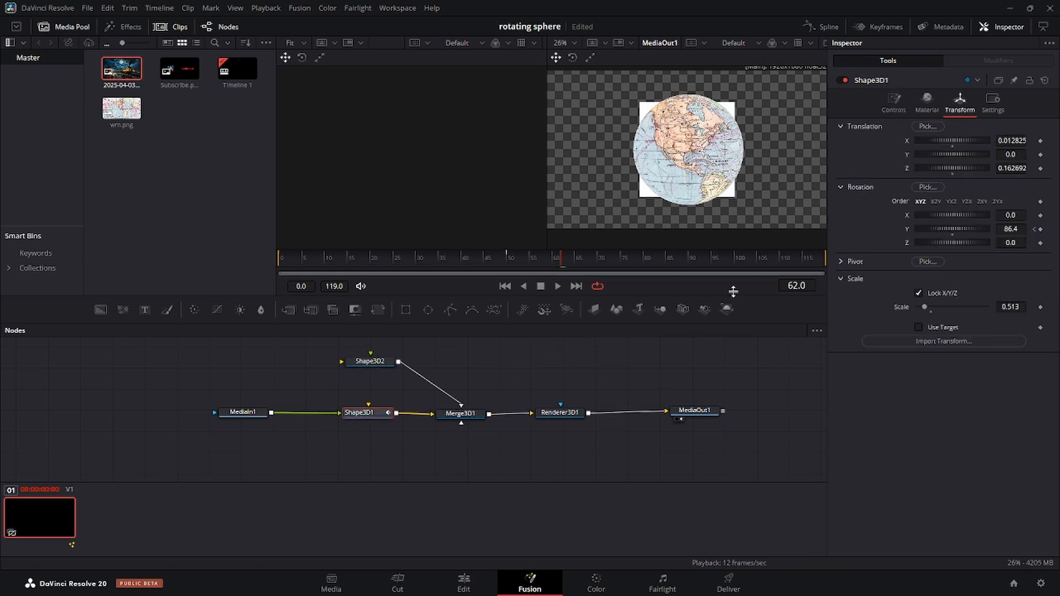
{"action": "left_click_drag", "start_coordinate": [941, 138], "coordinate": [926, 141]}
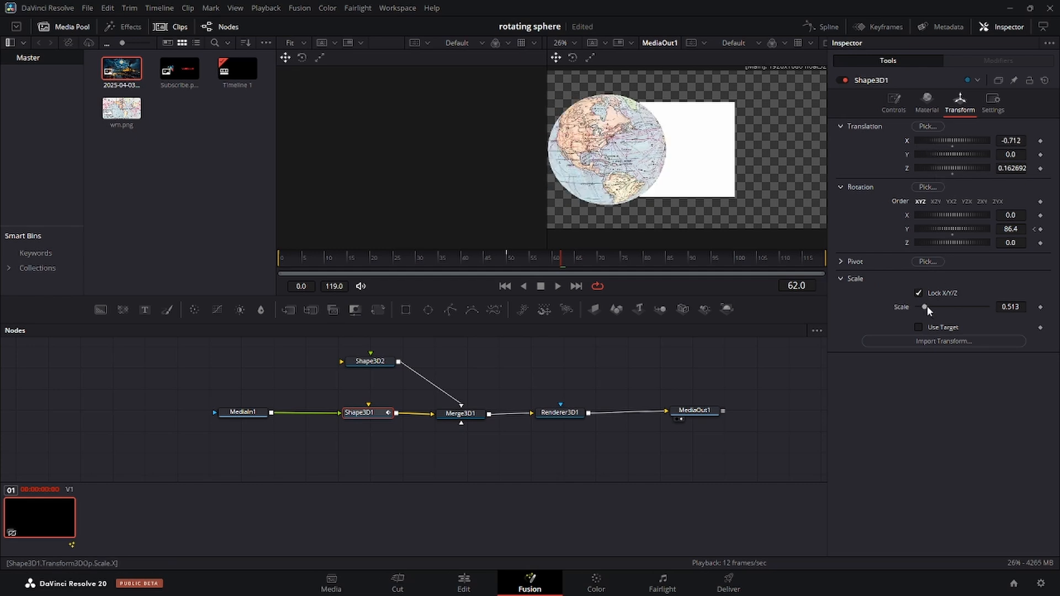
{"action": "left_click_drag", "start_coordinate": [924, 307], "coordinate": [919, 307]}
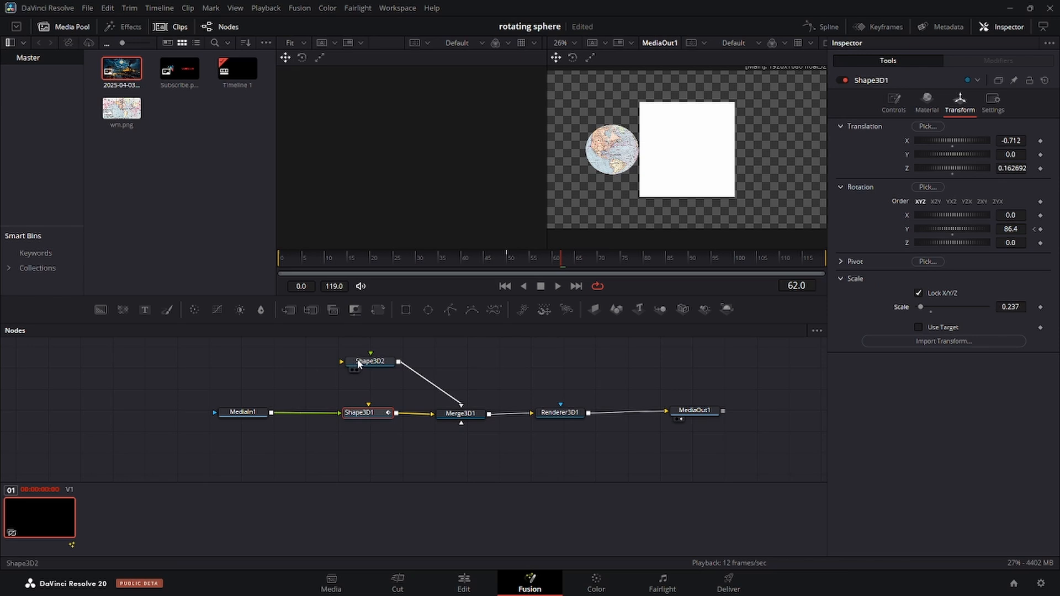
Step: Make Shape3D2 a sphere with scale 0.67 and X translation 0.377, and texture it with wm.png
{"action": "left_click", "coordinate": [386, 361]}
{"action": "left_click", "coordinate": [937, 128]}
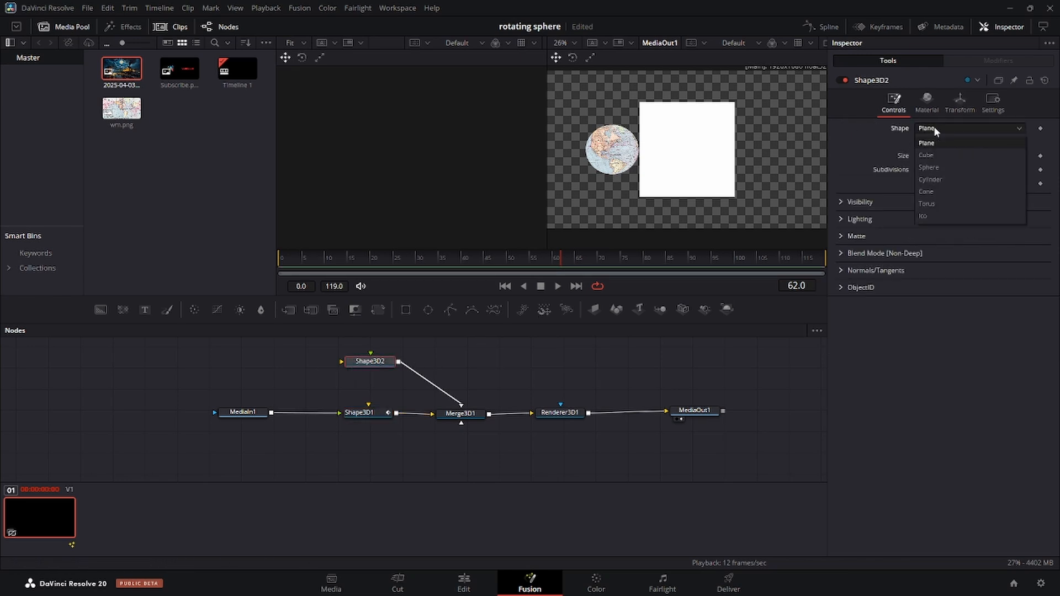
{"action": "left_click", "coordinate": [942, 169]}
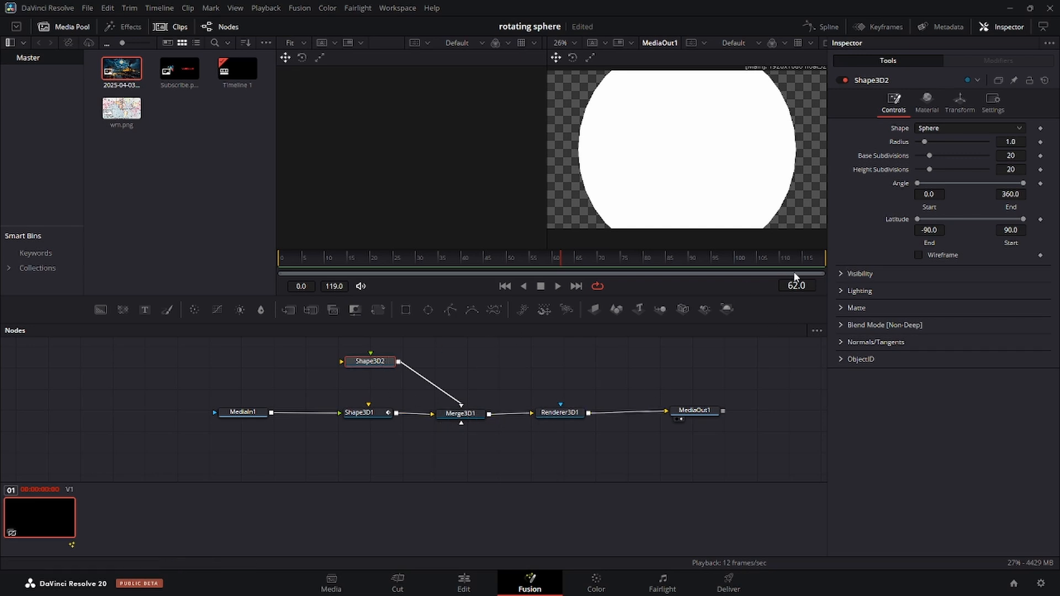
{"action": "left_click", "coordinate": [961, 99]}
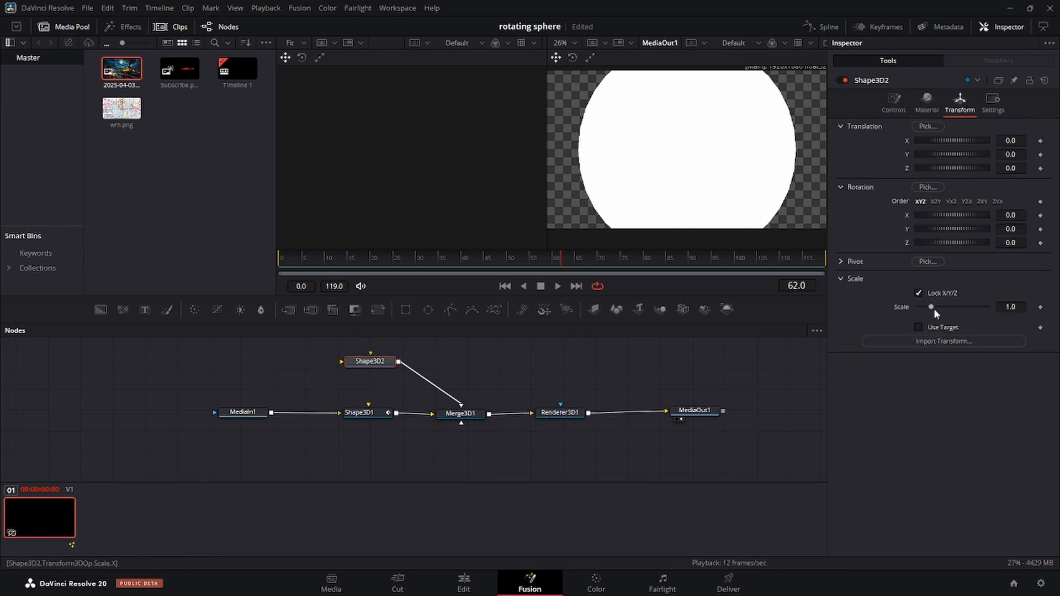
{"action": "left_click_drag", "start_coordinate": [931, 309], "coordinate": [927, 310]}
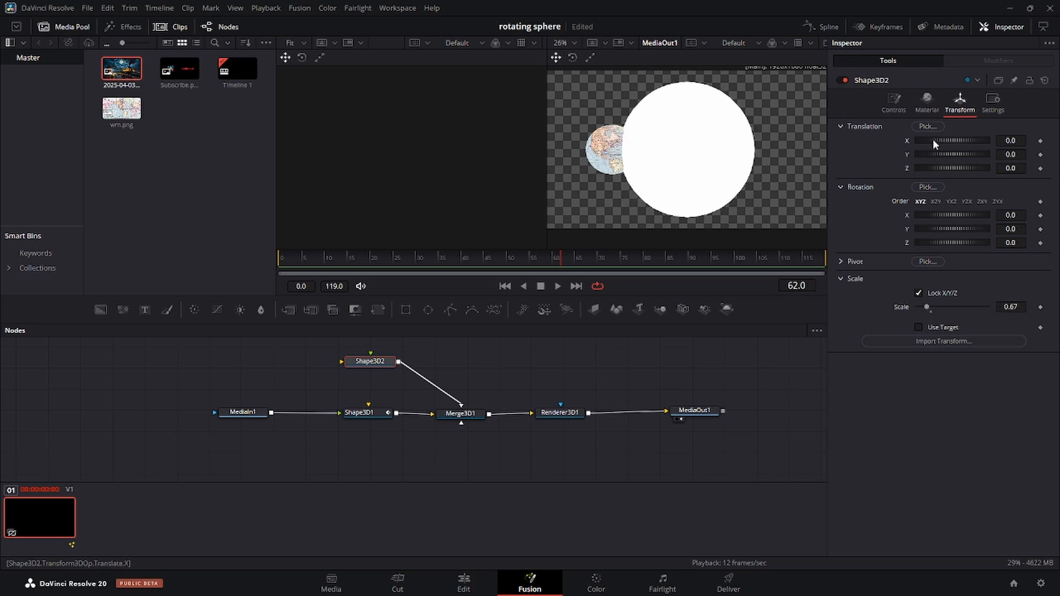
{"action": "mouse_move", "coordinate": [932, 140]}
{"action": "left_mouse_down"}
{"action": "mouse_move", "coordinate": [947, 143]}
{"action": "mouse_move", "coordinate": [939, 139]}
{"action": "left_mouse_up"}
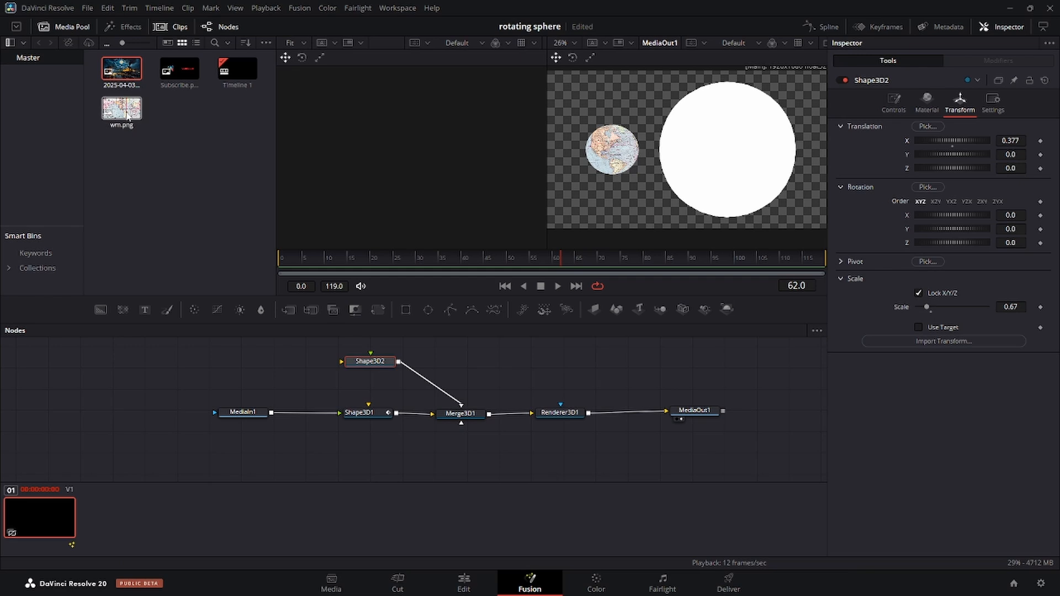
{"action": "left_click_drag", "start_coordinate": [121, 108], "coordinate": [350, 367]}
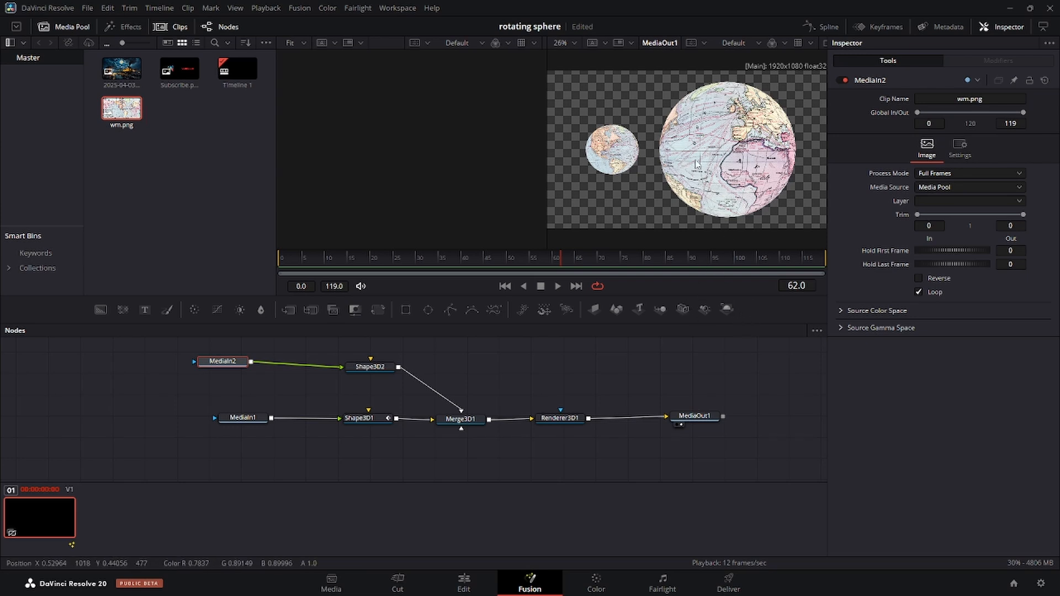
Step: Keyframe Shape3D2's Y rotation at 0 on frame 0 and 360 on frame 95, and return to the first frame
{"action": "left_click", "coordinate": [367, 366]}
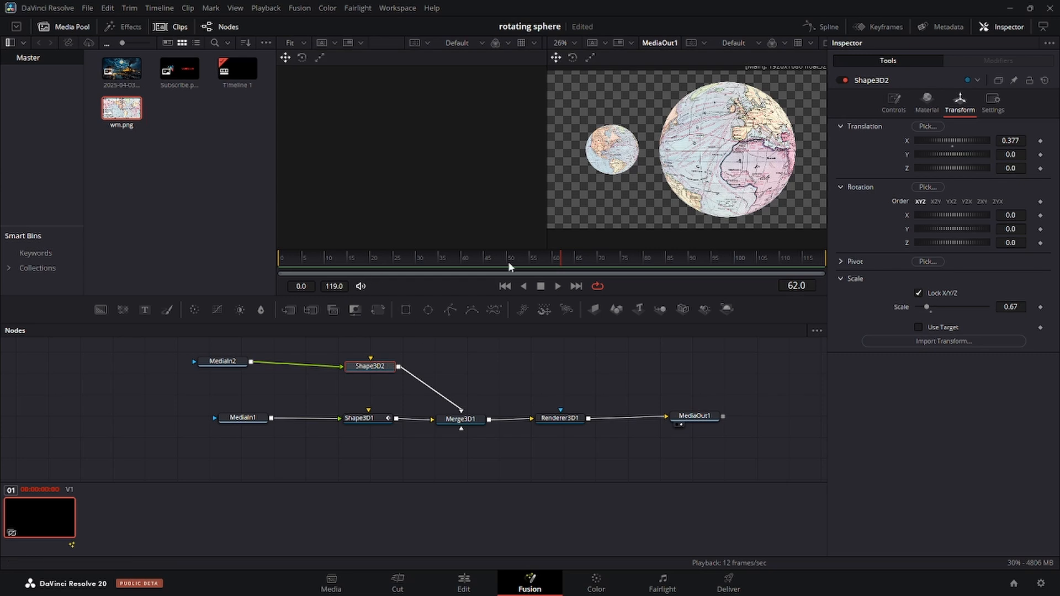
{"action": "left_click_drag", "start_coordinate": [560, 268], "coordinate": [247, 273]}
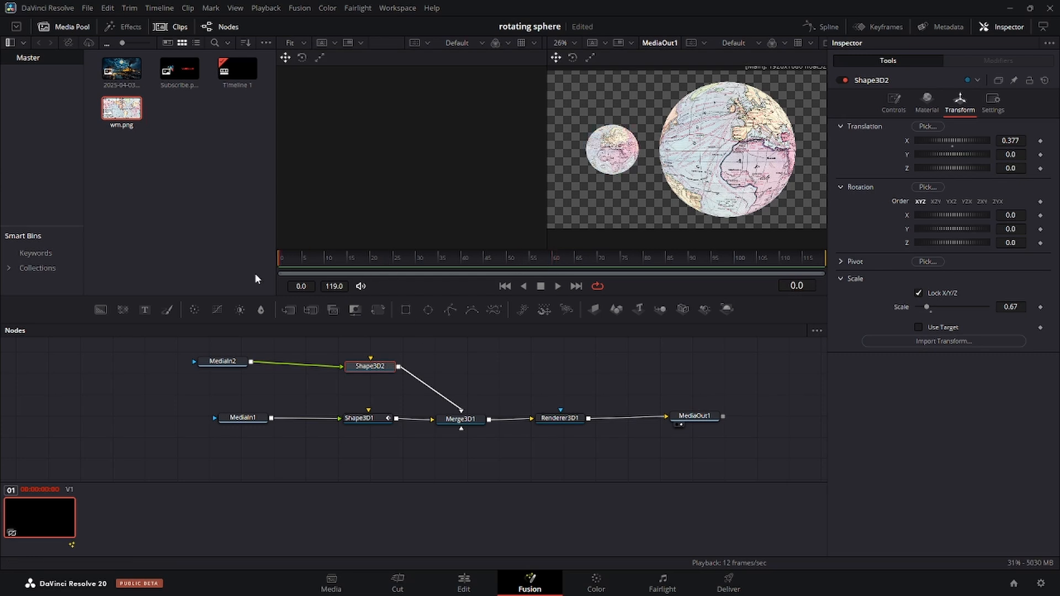
{"action": "left_click", "coordinate": [1041, 230]}
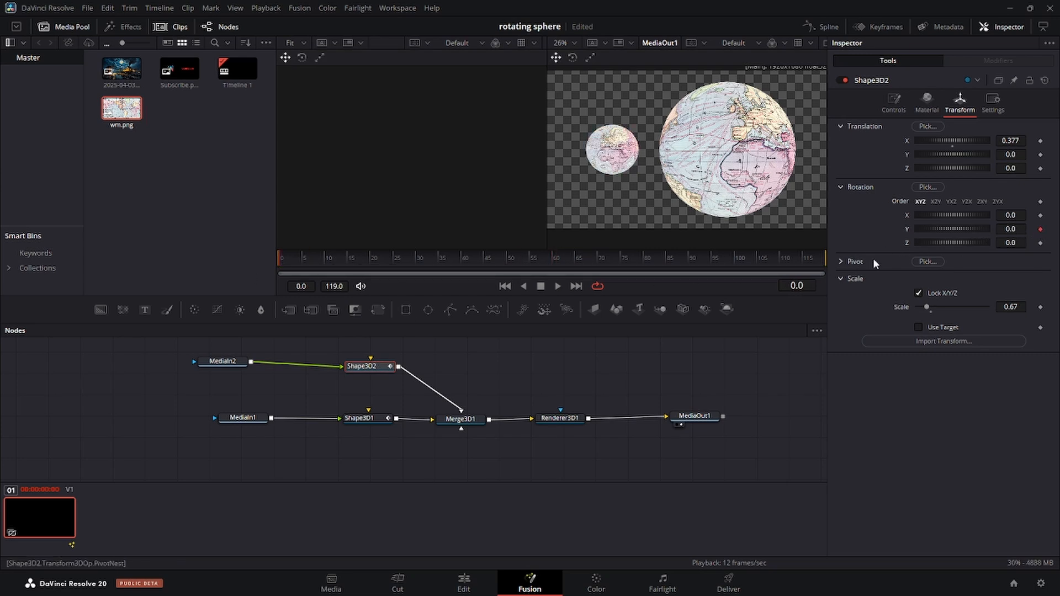
{"action": "left_click", "coordinate": [713, 259]}
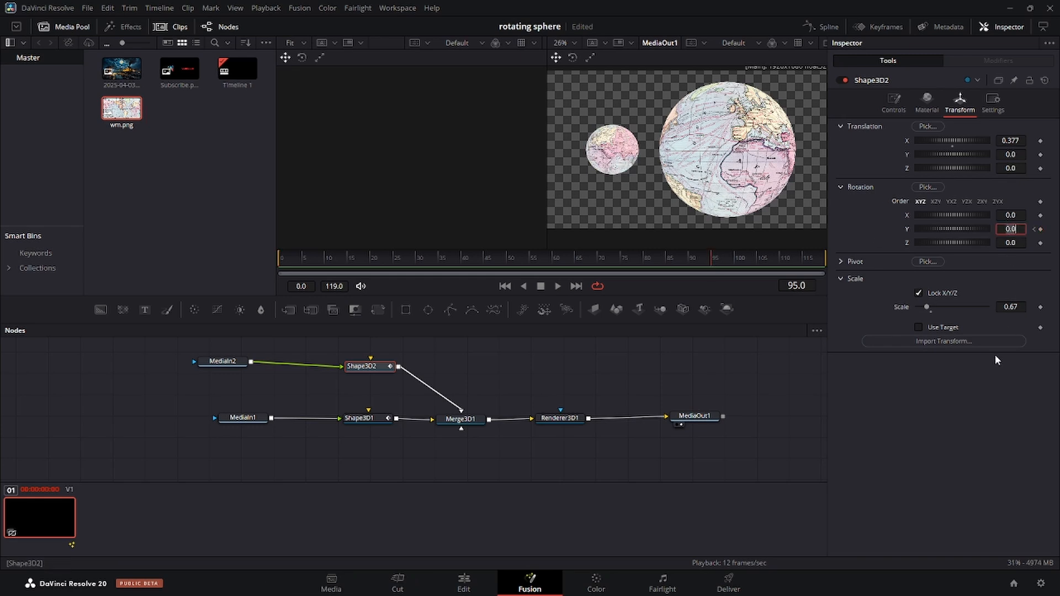
{"action": "type", "text": "360"}
{"action": "key", "text": "Tab"}
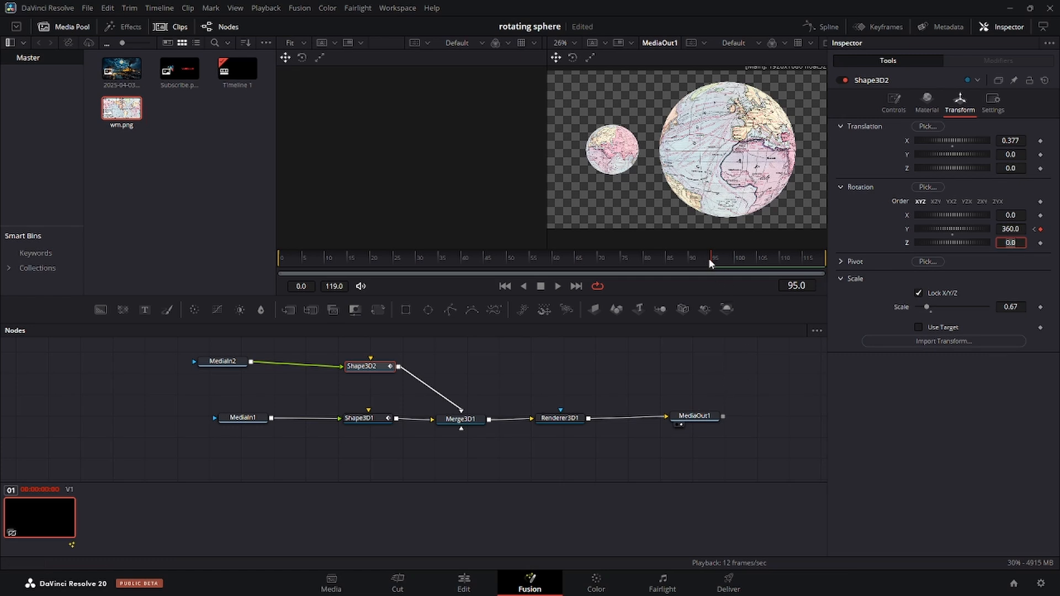
{"action": "left_click_drag", "start_coordinate": [708, 258], "coordinate": [237, 270]}
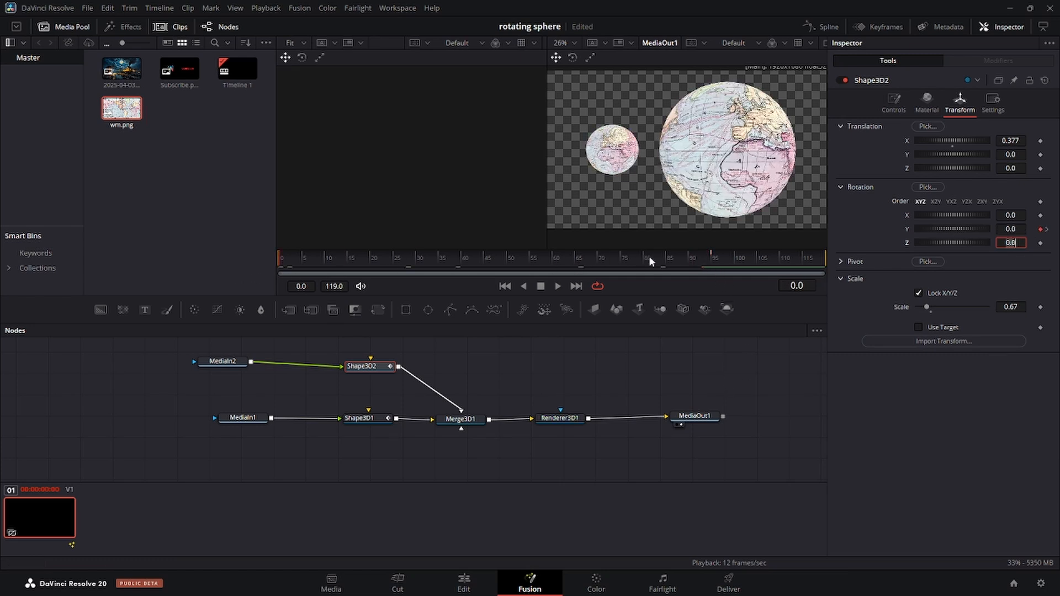
Step: Set all keyframes of Shape3D2's Y Rotation spline to Loop, and close the spline editor
{"action": "left_click", "coordinate": [368, 366]}
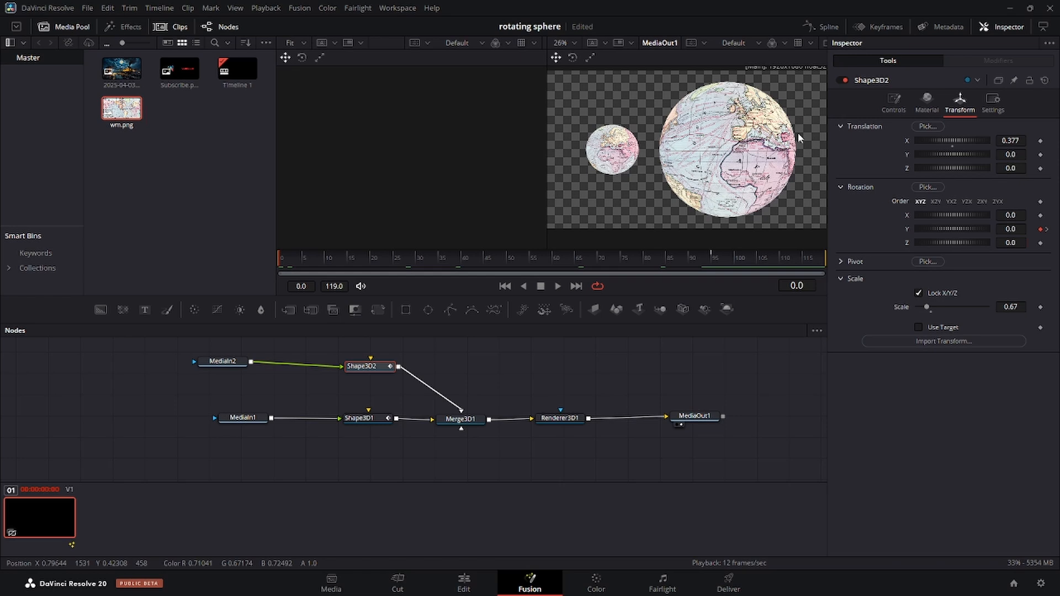
{"action": "left_click", "coordinate": [828, 28]}
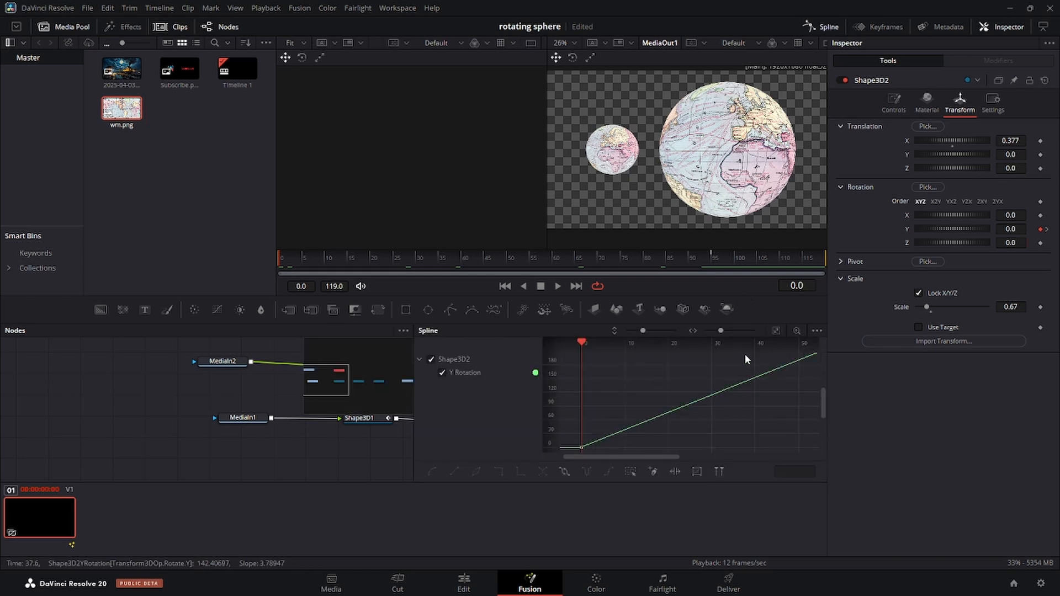
{"action": "left_click", "coordinate": [775, 330]}
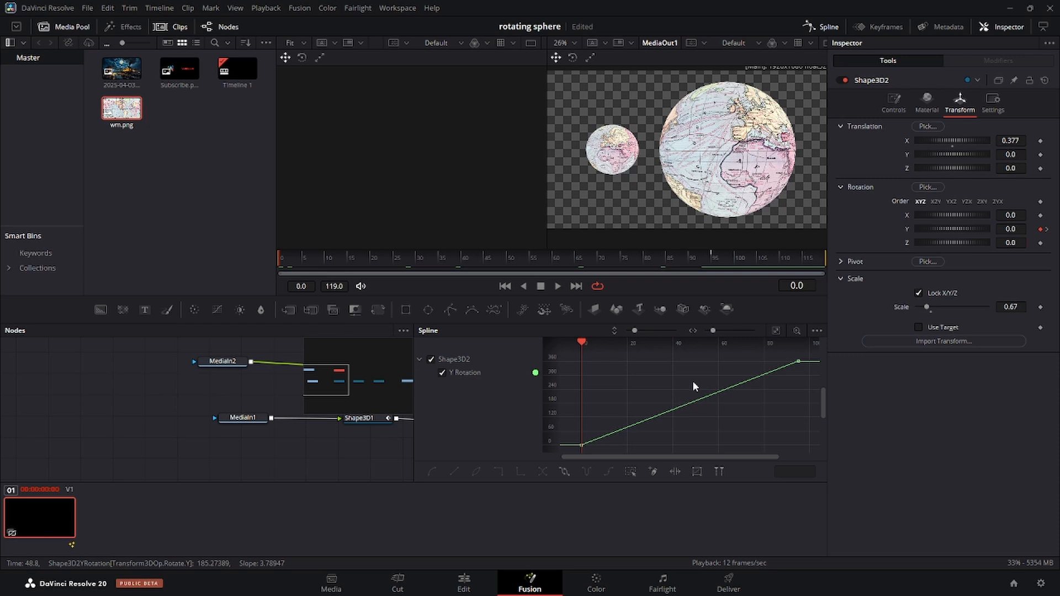
{"action": "key", "text": "ctrl+a"}
{"action": "right_click", "coordinate": [691, 379]}
{"action": "mouse_move", "coordinate": [747, 283]}
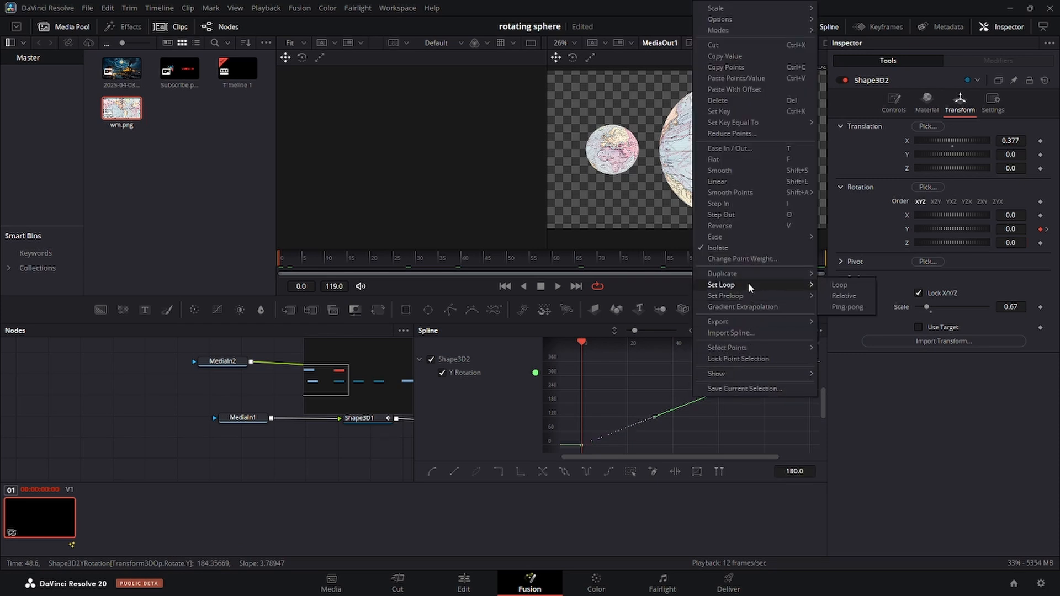
{"action": "left_click", "coordinate": [836, 284]}
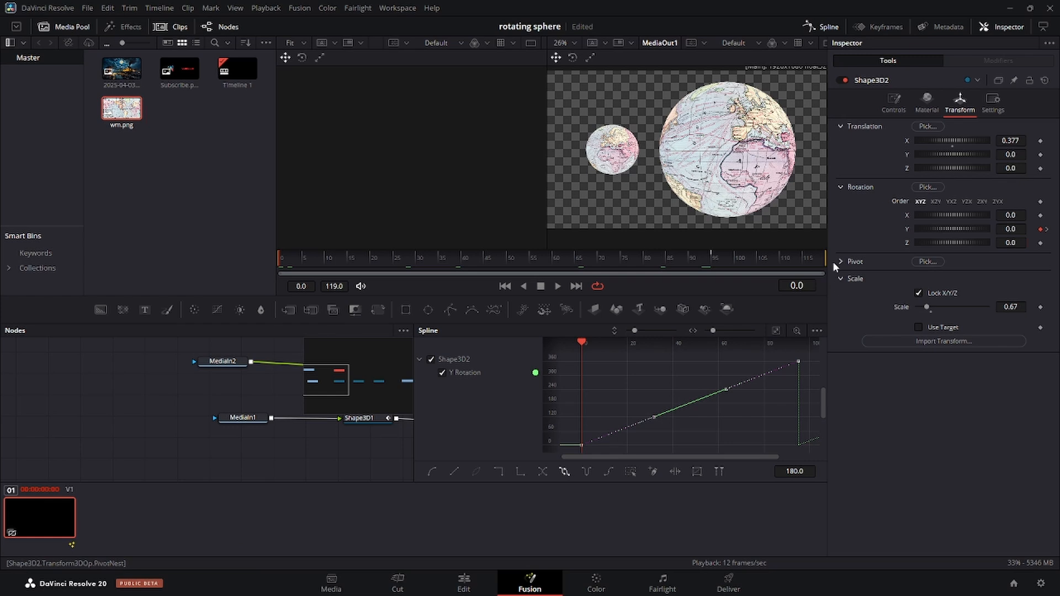
{"action": "left_click", "coordinate": [826, 28]}
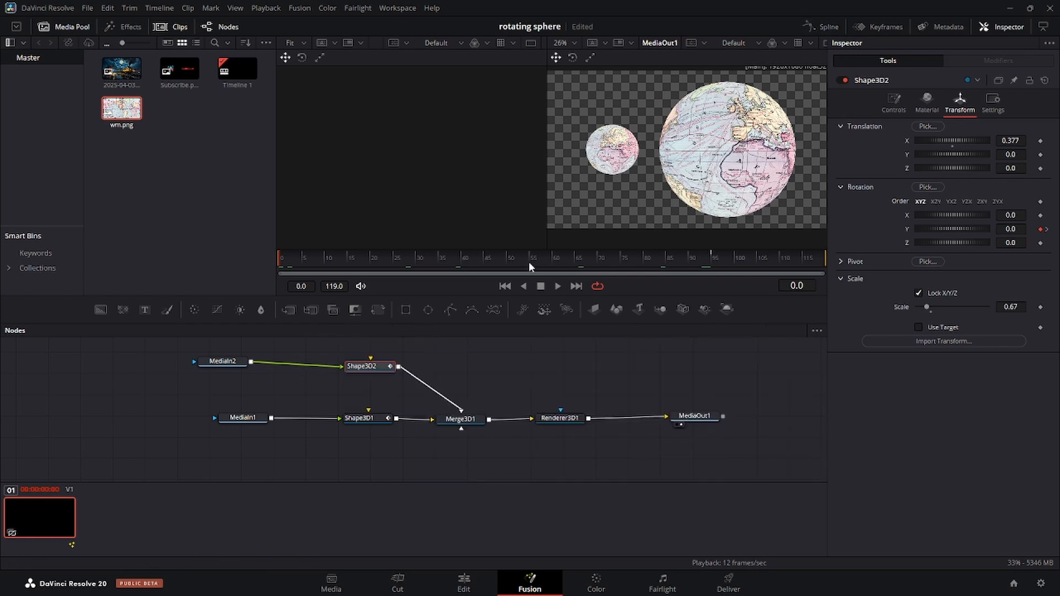
Step: Play the composition from the first frame to check both rotating globes, and stop the playback
{"action": "left_click_drag", "start_coordinate": [529, 263], "coordinate": [230, 283]}
{"action": "left_click", "coordinate": [558, 286]}
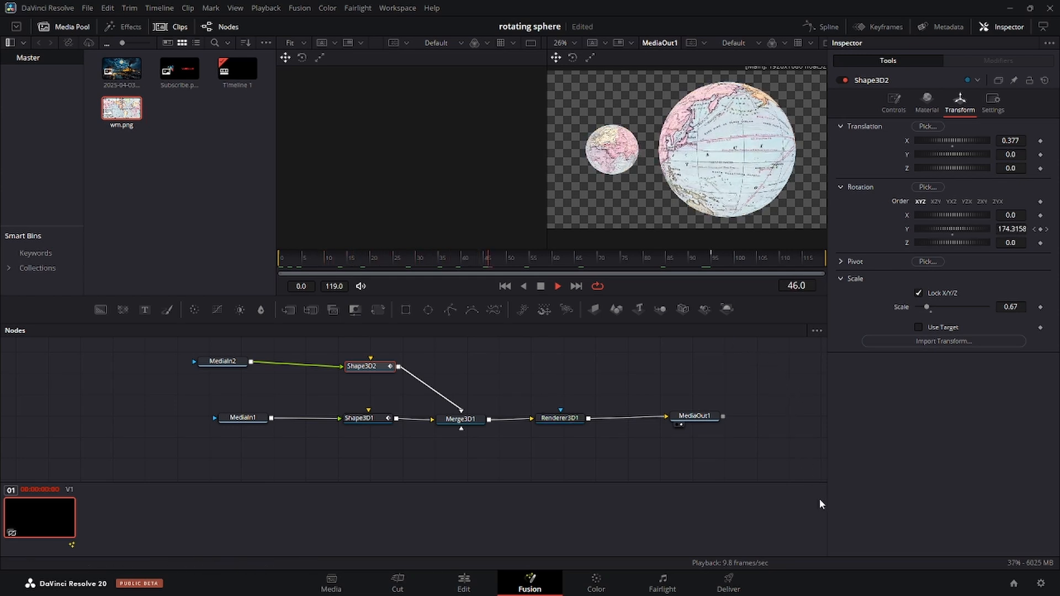
{"action": "left_click", "coordinate": [541, 286]}
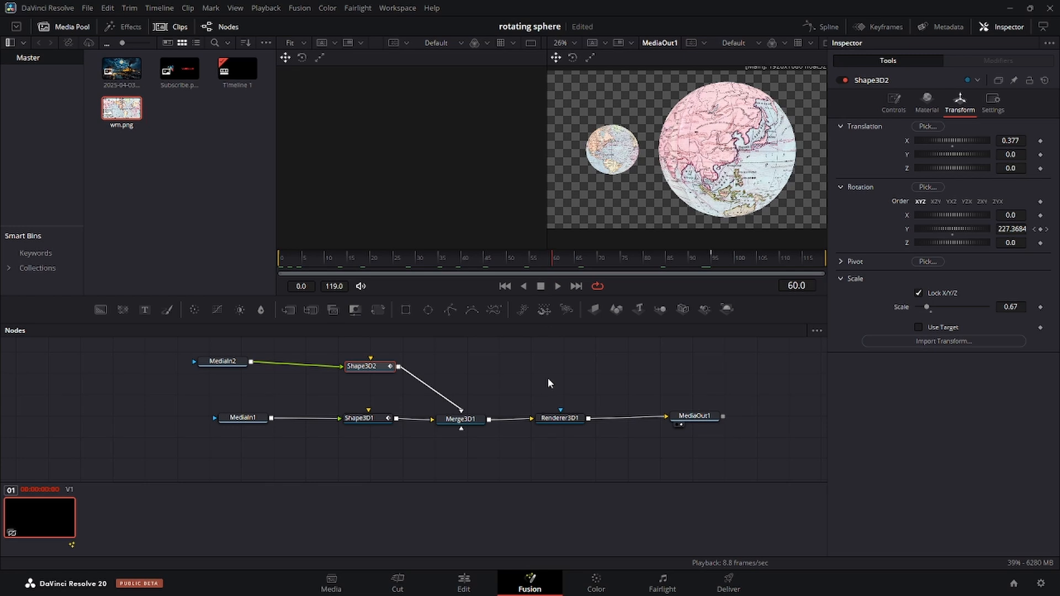
Step: On the Edit page, move the Fusion Composition clip up to V2 and place a Starfield generator beneath it on V1
{"action": "left_click", "coordinate": [465, 581]}
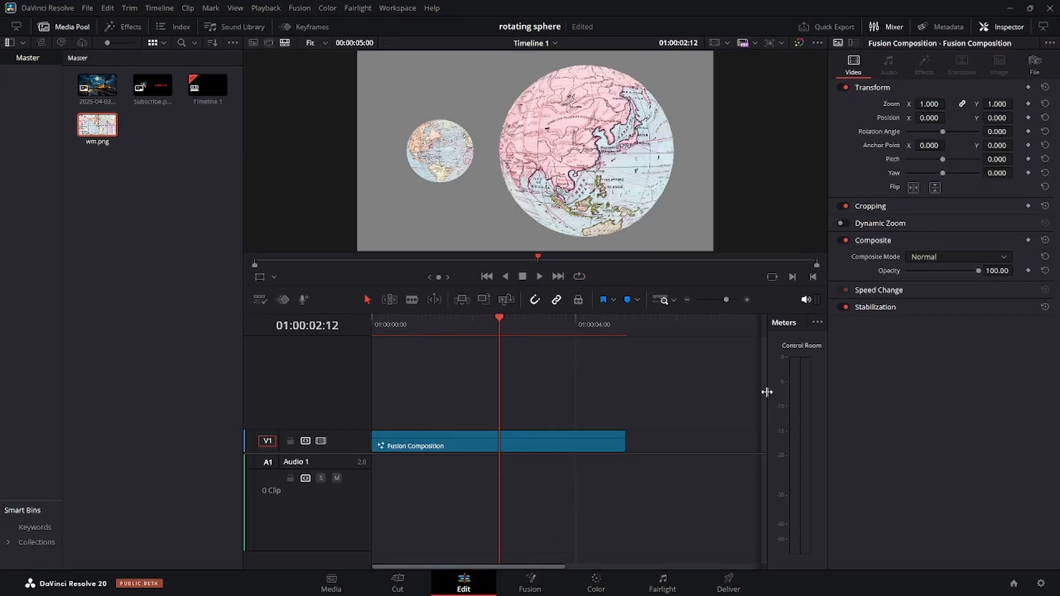
{"action": "left_click", "coordinate": [131, 26]}
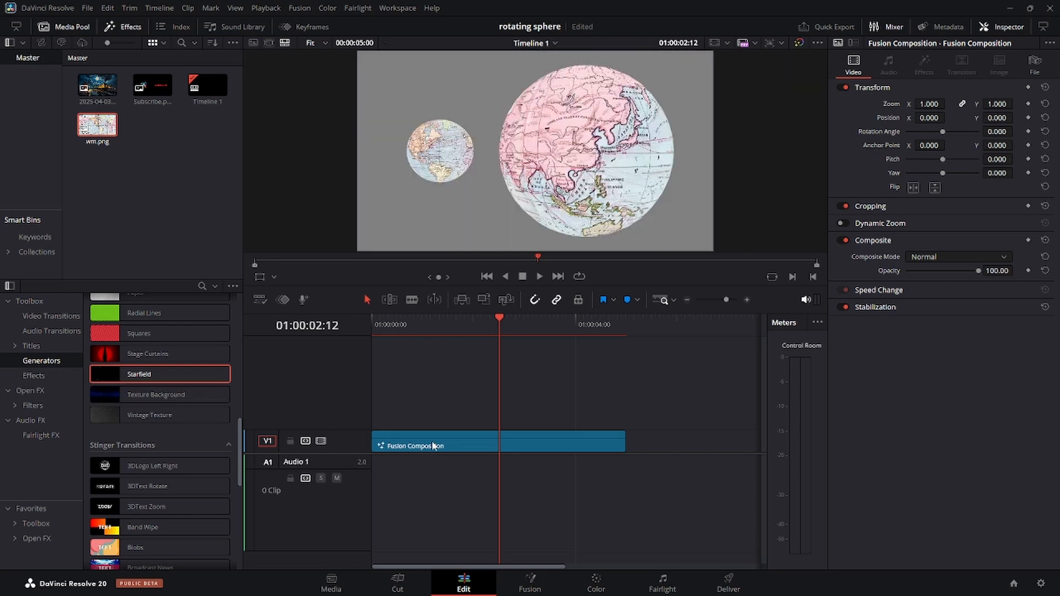
{"action": "left_click_drag", "start_coordinate": [434, 446], "coordinate": [433, 422]}
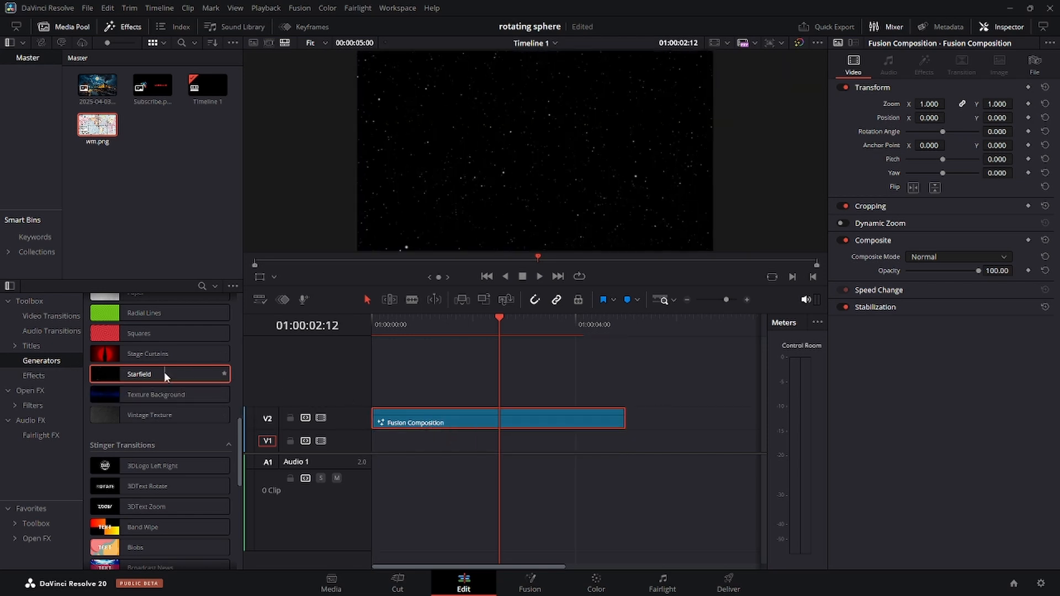
{"action": "left_click_drag", "start_coordinate": [164, 373], "coordinate": [370, 441]}
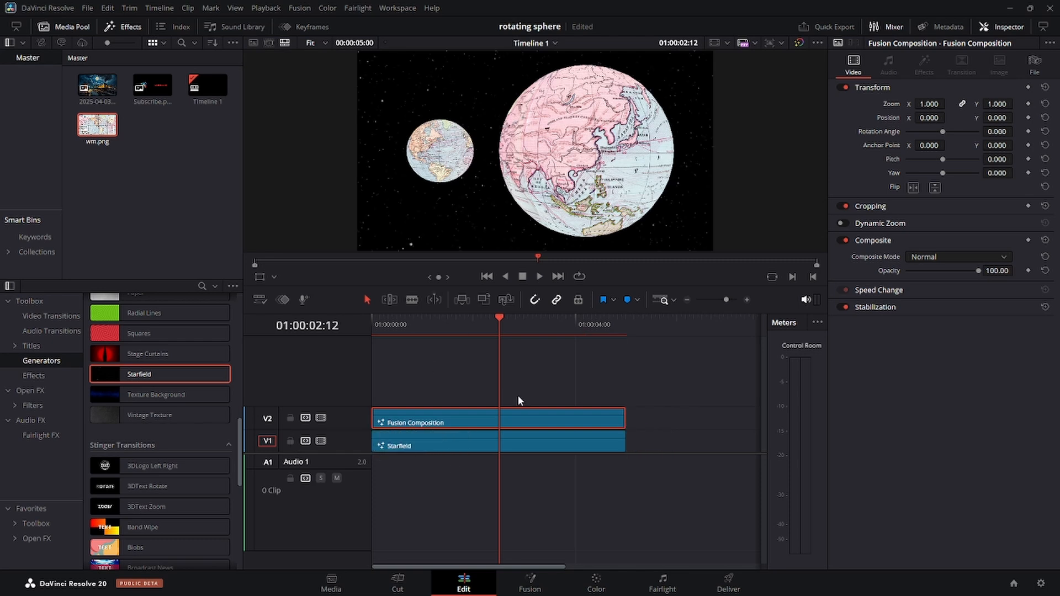
Step: Play the timeline from the start several times to check the rotating globes over the Starfield, and deselect the clip
{"action": "left_click_drag", "start_coordinate": [495, 319], "coordinate": [370, 329]}
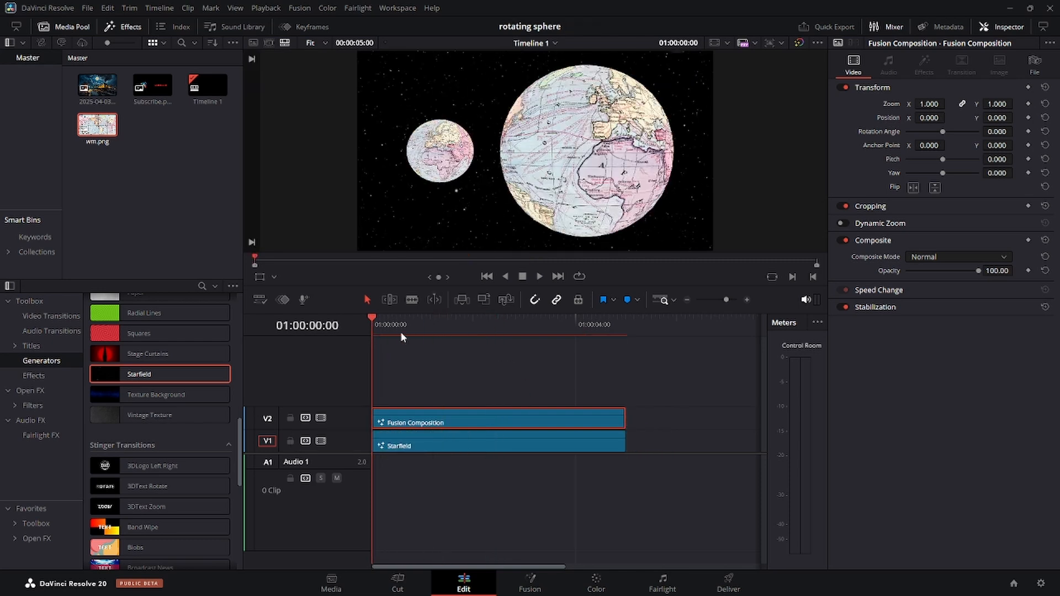
{"action": "left_click", "coordinate": [540, 276]}
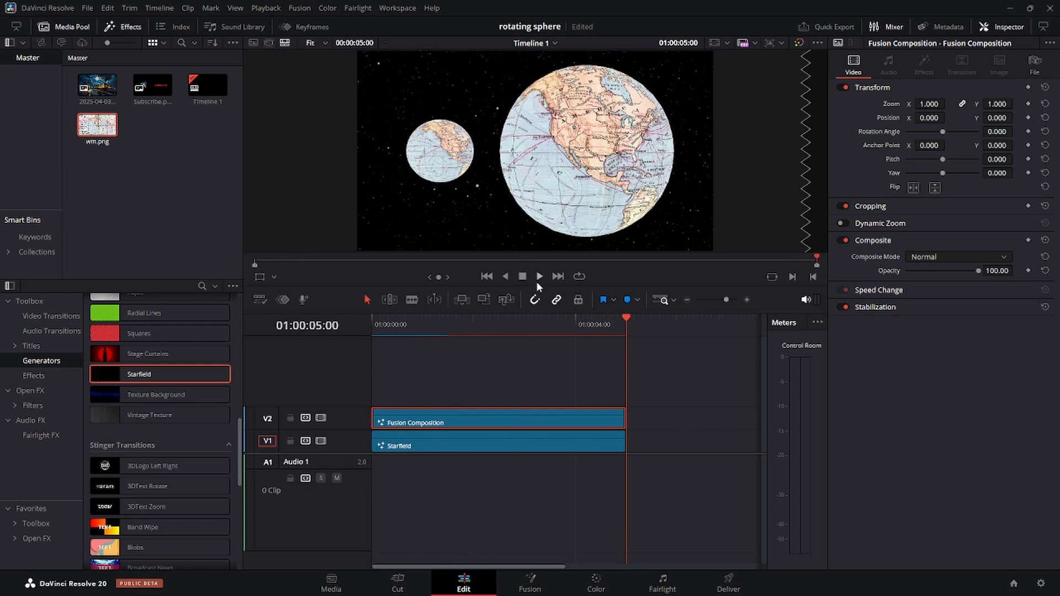
{"action": "left_click", "coordinate": [486, 276]}
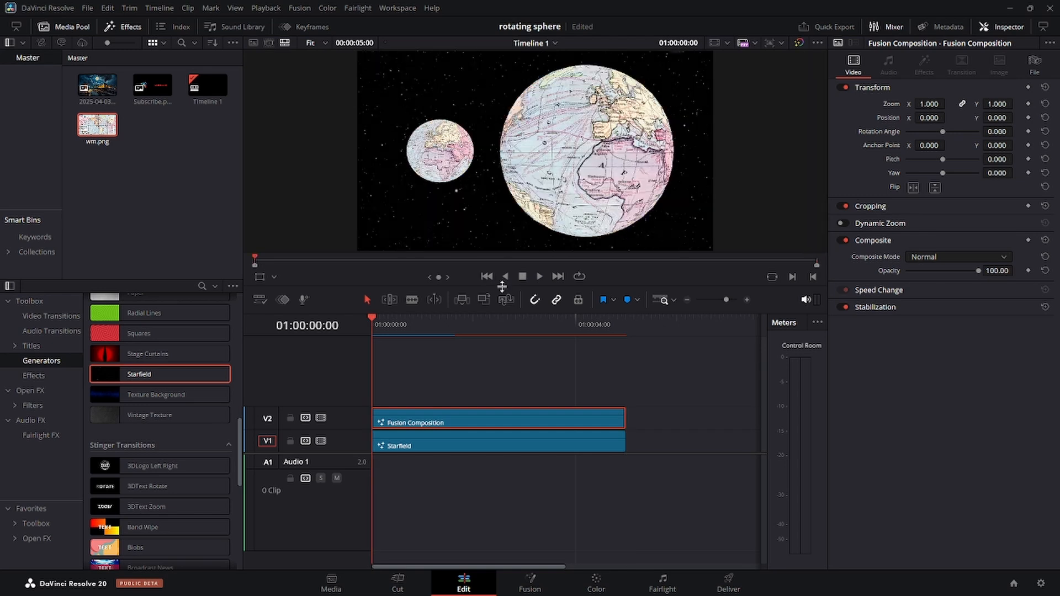
{"action": "left_click", "coordinate": [540, 277]}
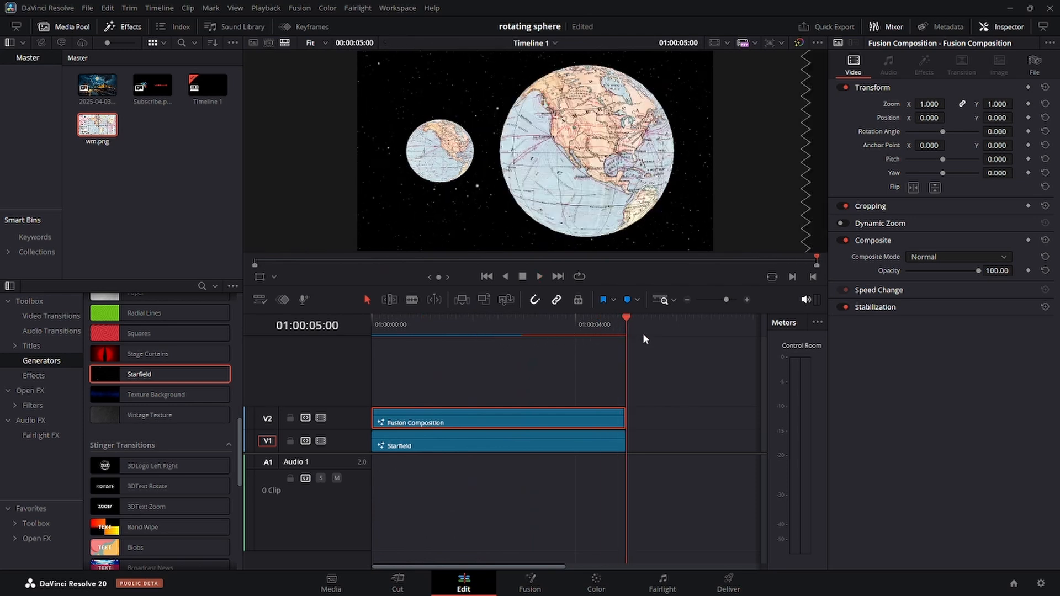
{"action": "left_click_drag", "start_coordinate": [626, 317], "coordinate": [303, 332]}
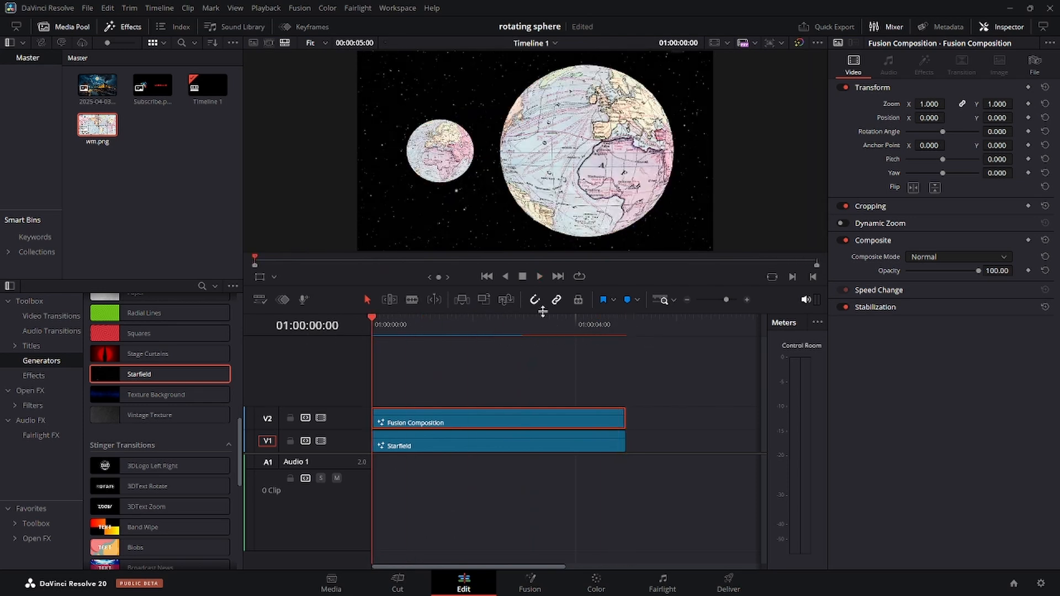
{"action": "left_click", "coordinate": [539, 276]}
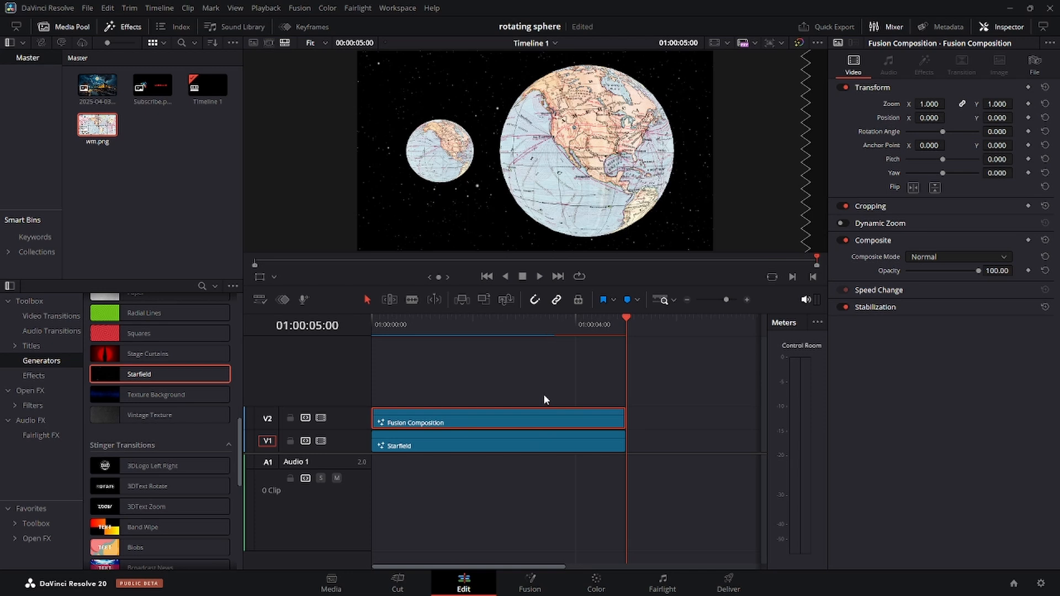
{"action": "left_click", "coordinate": [544, 393]}
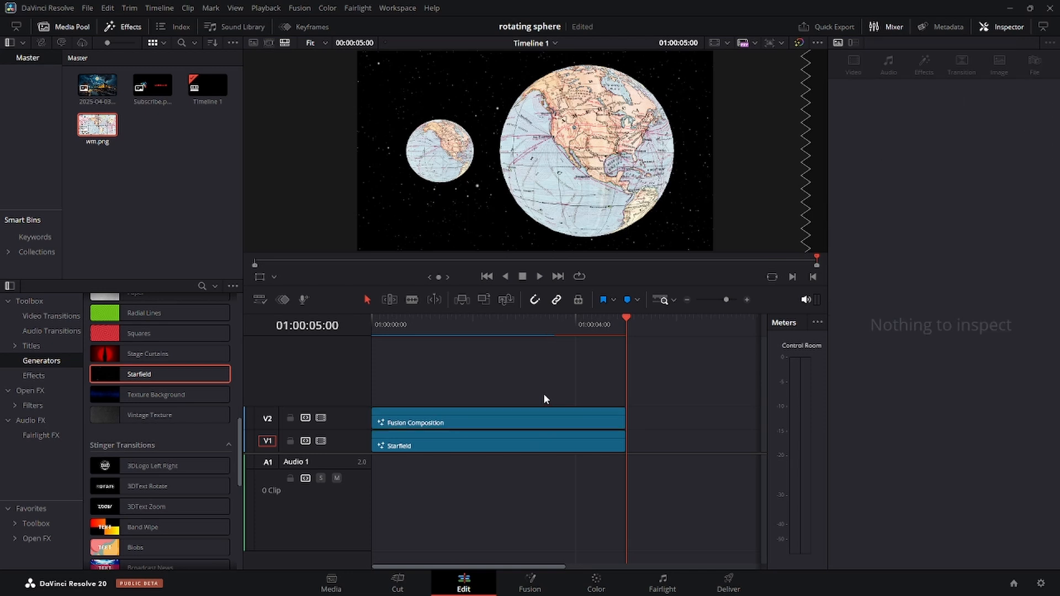